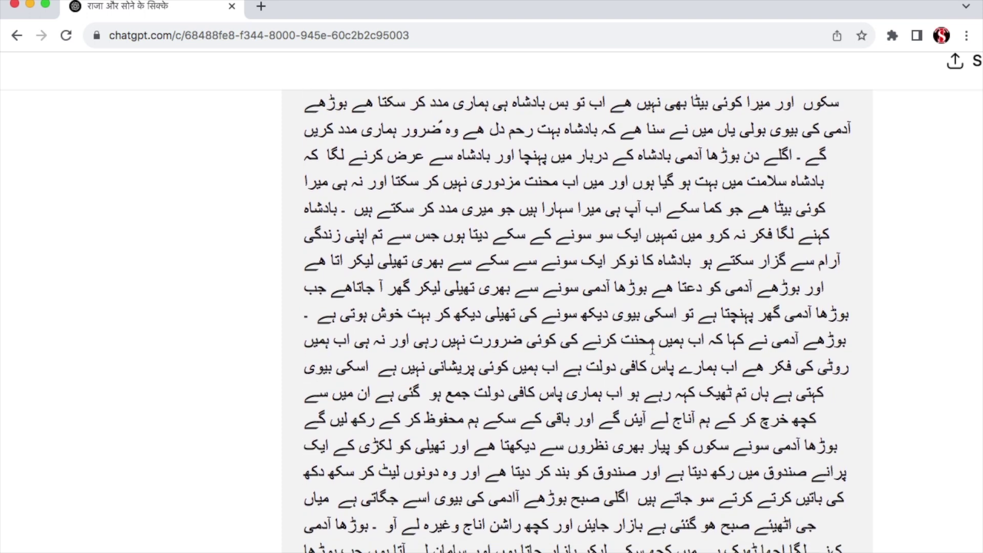
- Read through the full Urdu story in the submitted chat message, from its ending back towards its beginning
scroll(652, 349, down, 1)
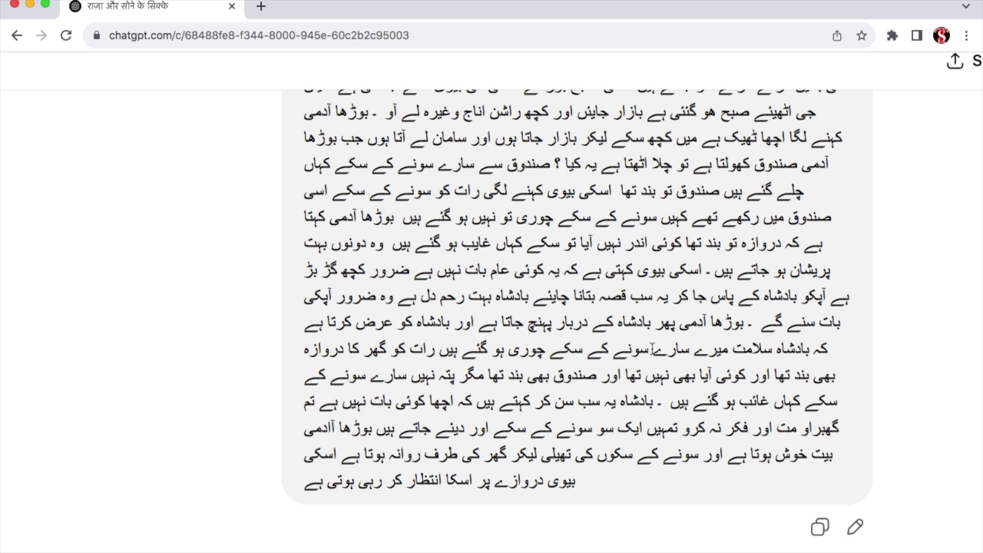
scroll(653, 348, up, 2)
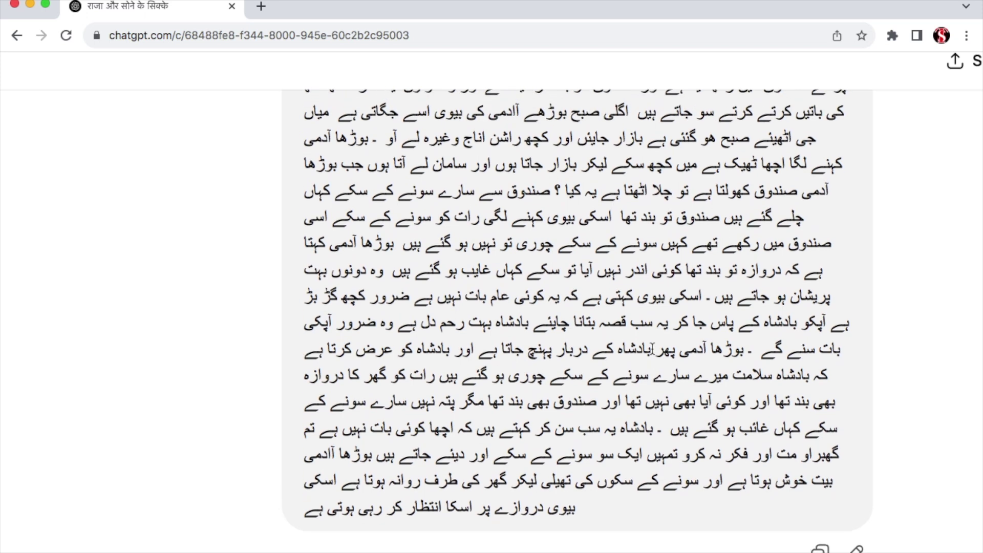
scroll(653, 349, up, 8)
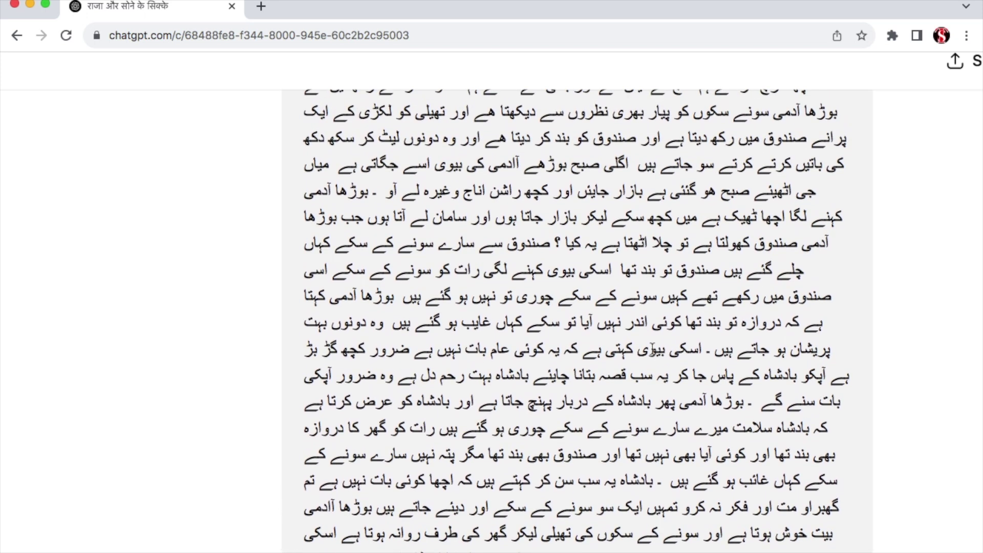
scroll(653, 348, up, 1)
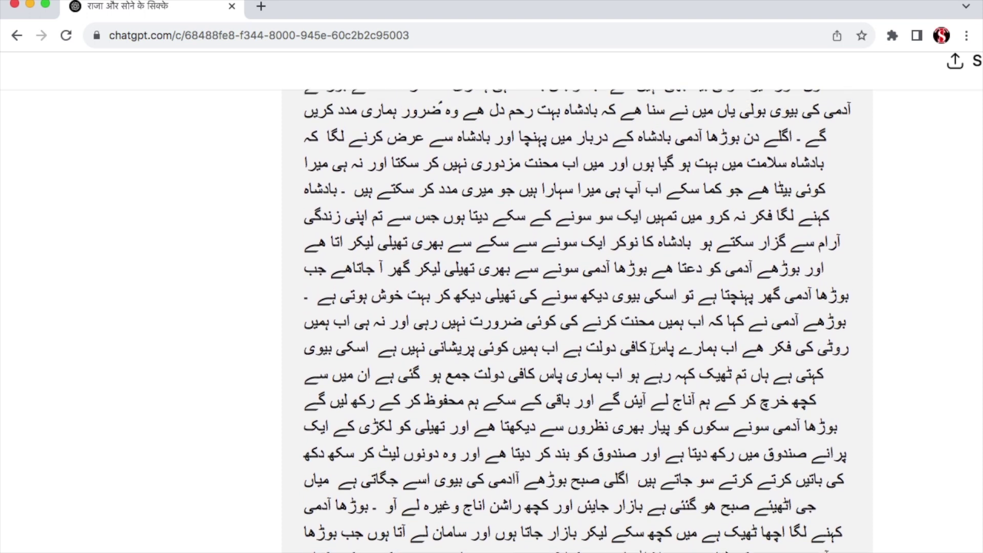
scroll(652, 350, up, 2)
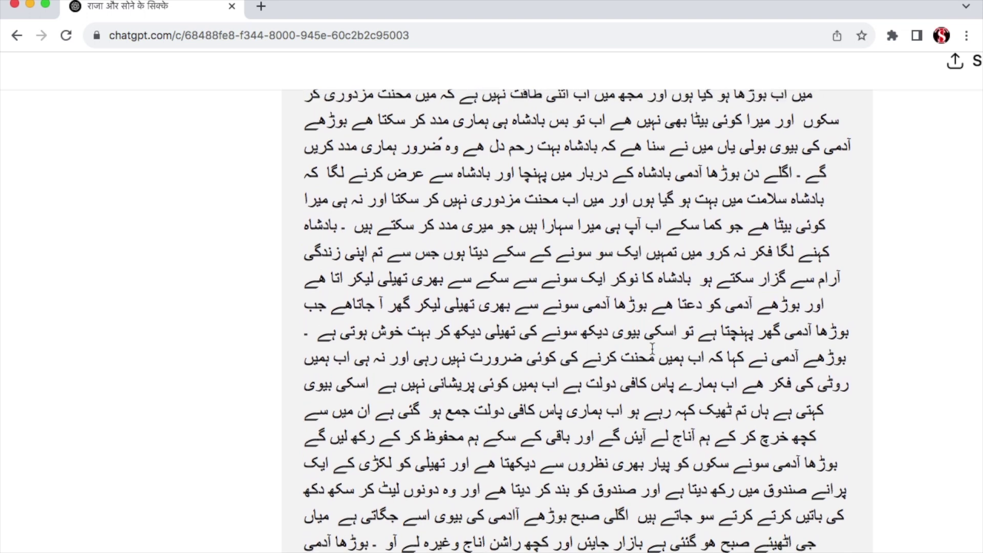
scroll(653, 351, up, 1)
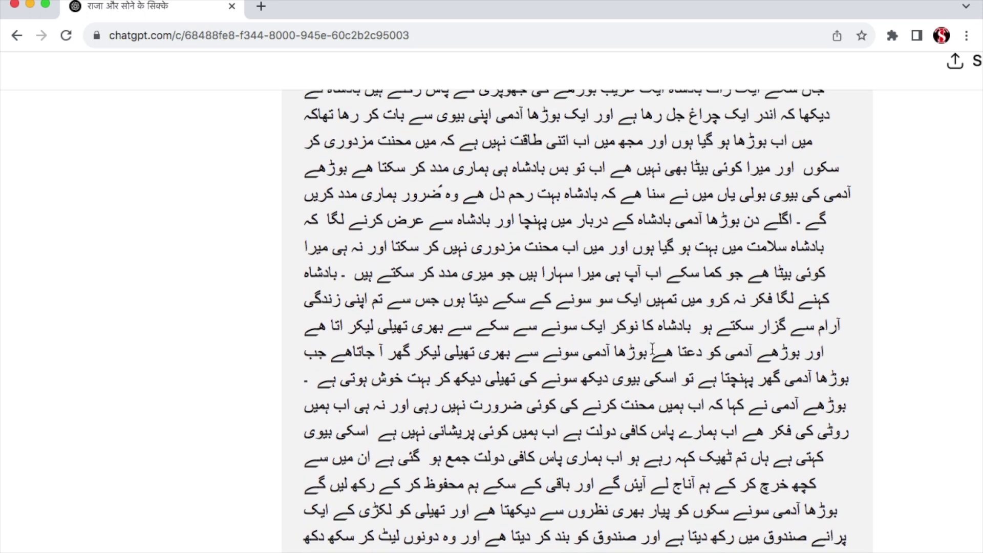
scroll(652, 350, up, 2)
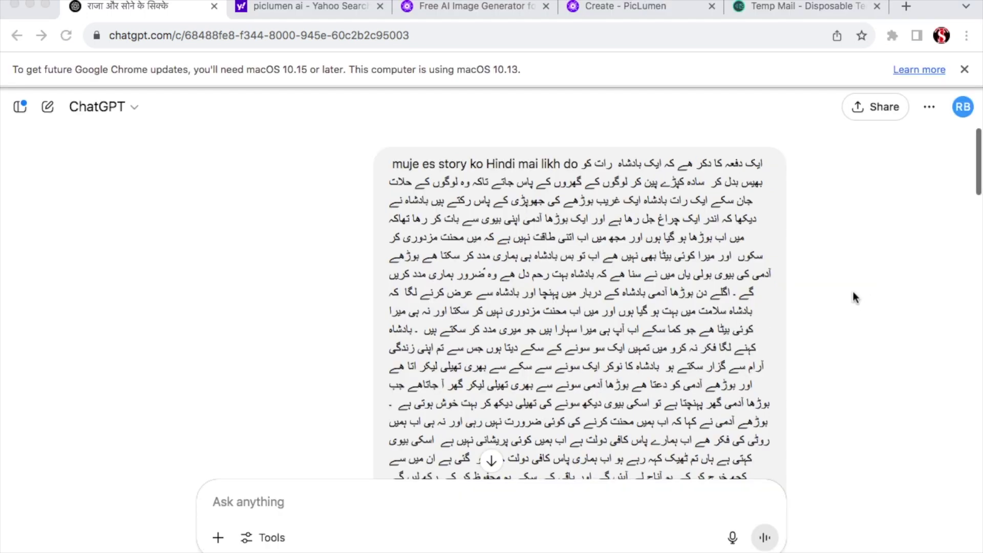
- Examine the request for a Hindi version and read through the Hindi story in the reply
scroll(853, 297, down, 15)
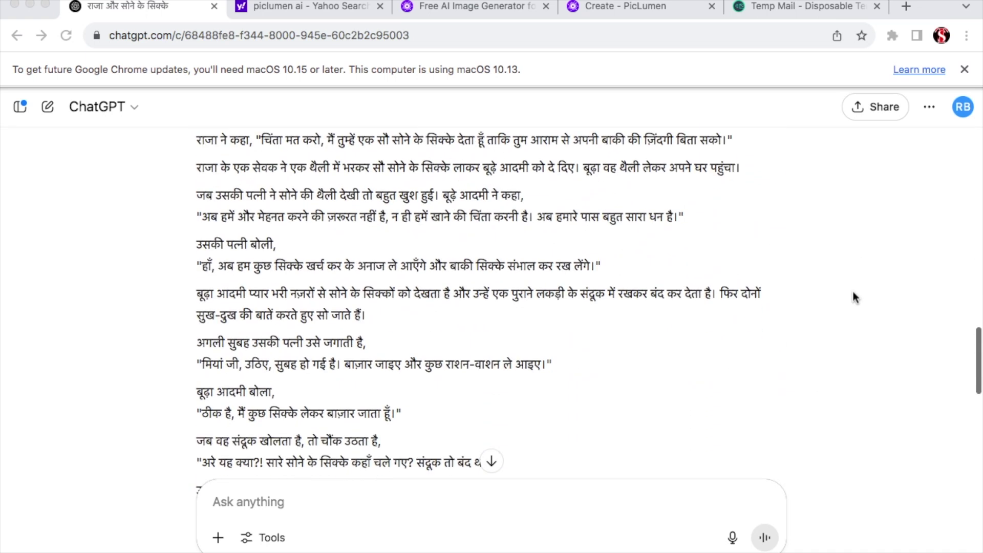
scroll(853, 298, down, 10)
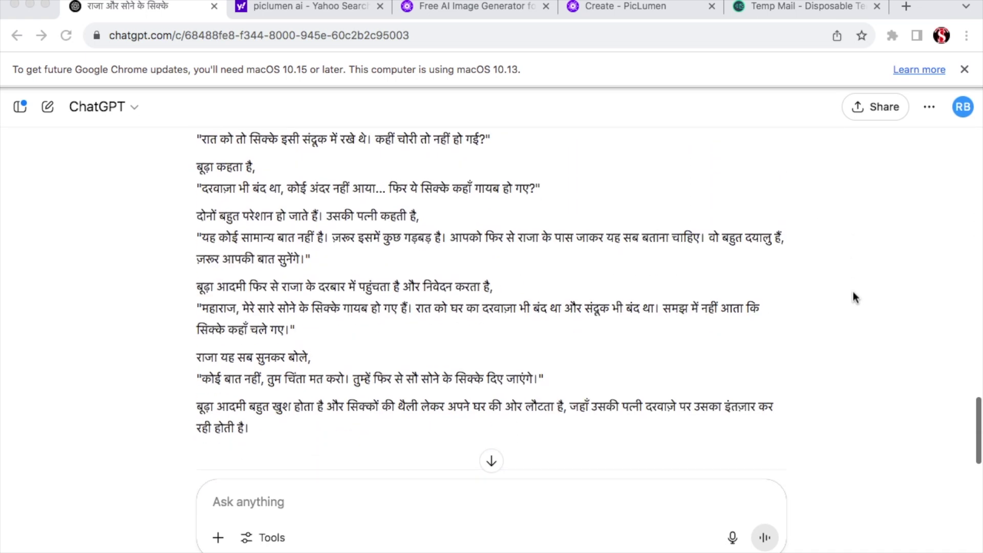
scroll(854, 297, down, 3)
scroll(854, 297, up, 15)
scroll(853, 291, up, 1)
scroll(853, 291, down, 1)
scroll(852, 291, up, 2)
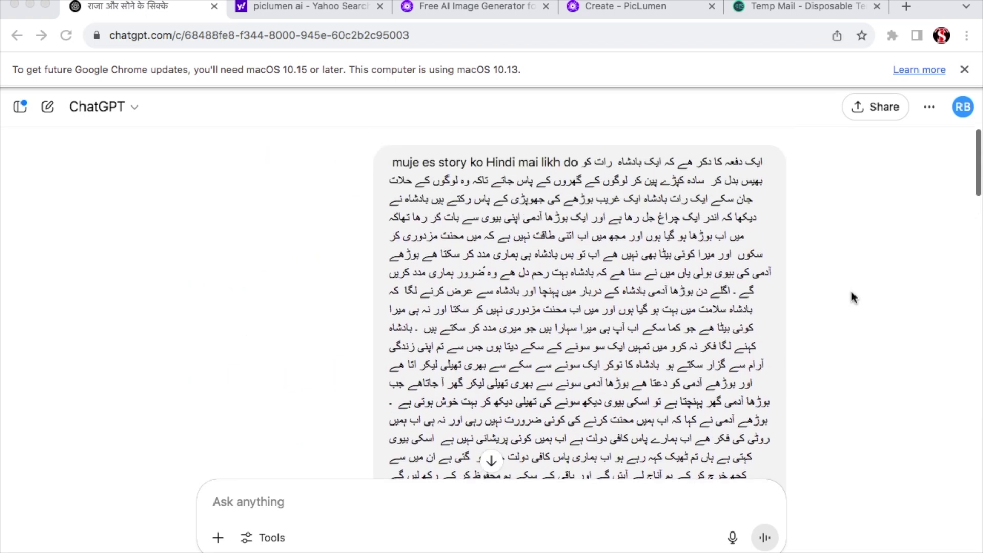
scroll(853, 291, down, 1)
scroll(852, 291, up, 1)
scroll(853, 290, down, 1)
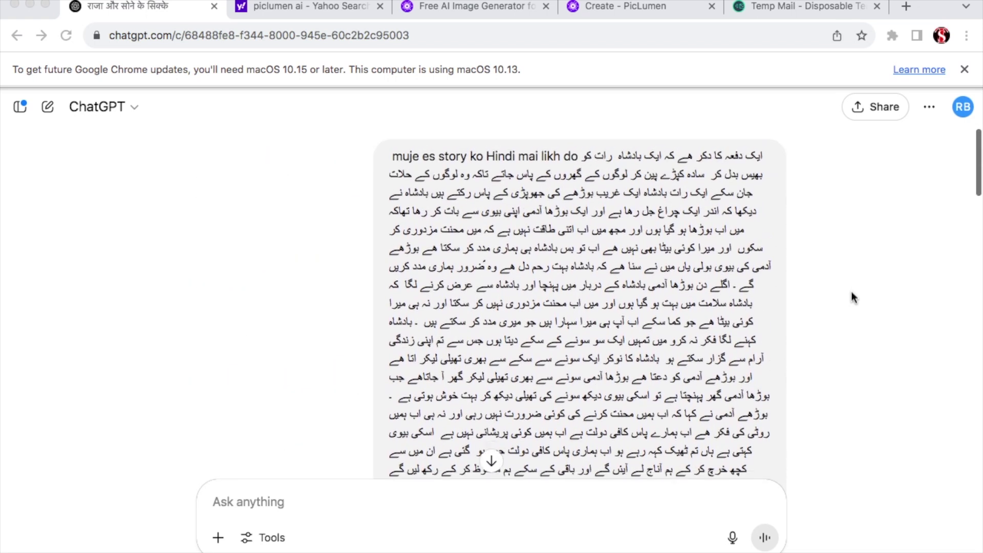
scroll(852, 291, down, 12)
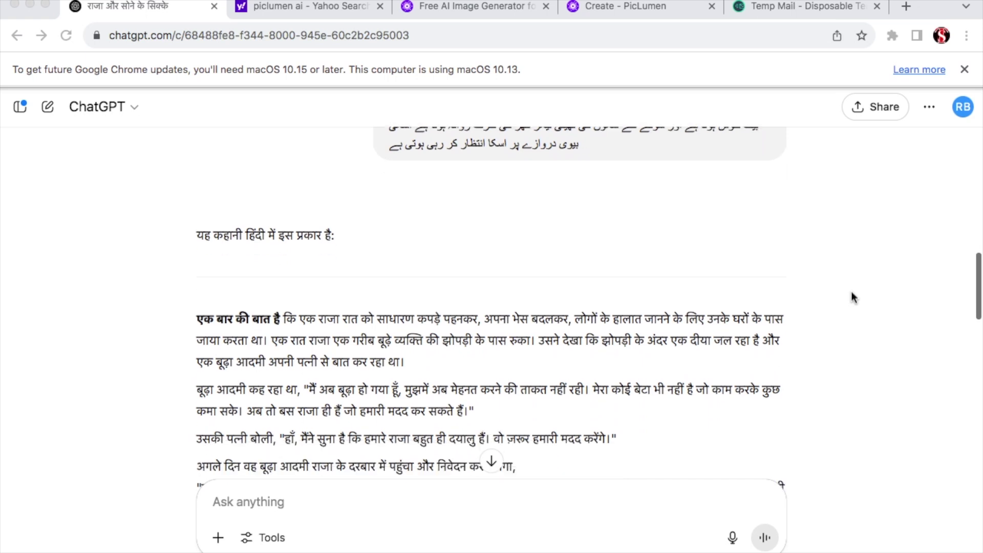
scroll(852, 297, down, 2)
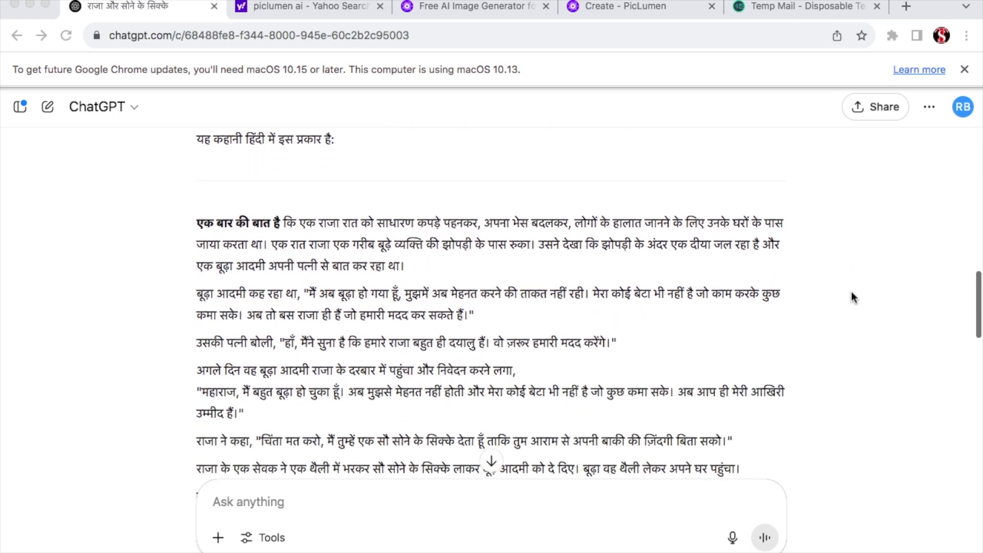
scroll(852, 293, down, 15)
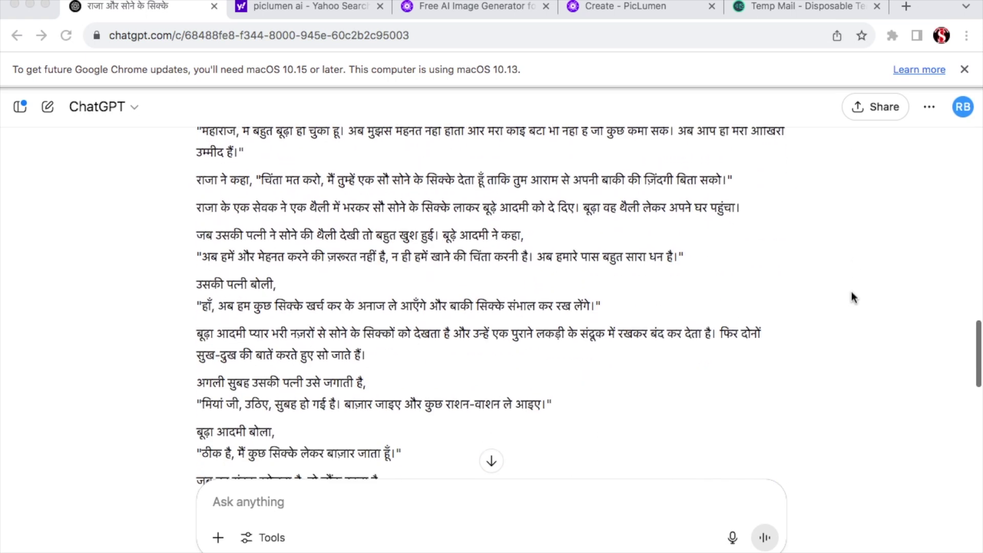
- Send the message "ab es story mai pauses and pintuations bhi right time pe add kar do ta ke mai professional voice generate karwa saku"
text(ab es story)
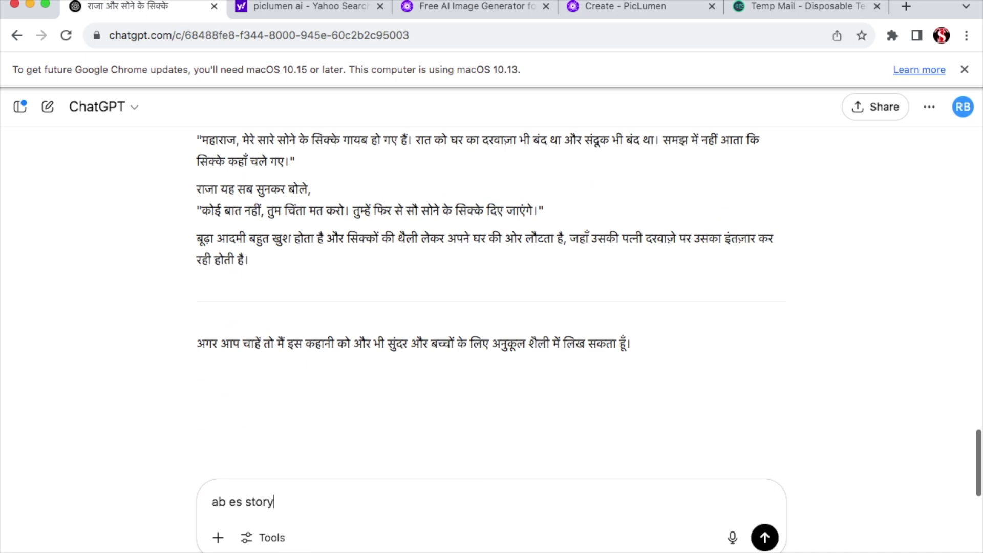
text( mai pauses and pintua)
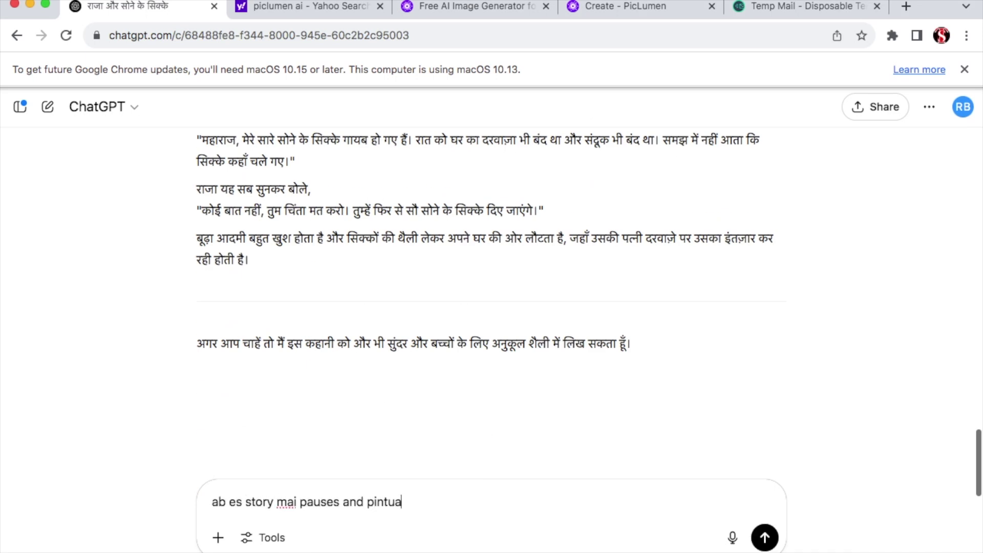
text(tions bhi )
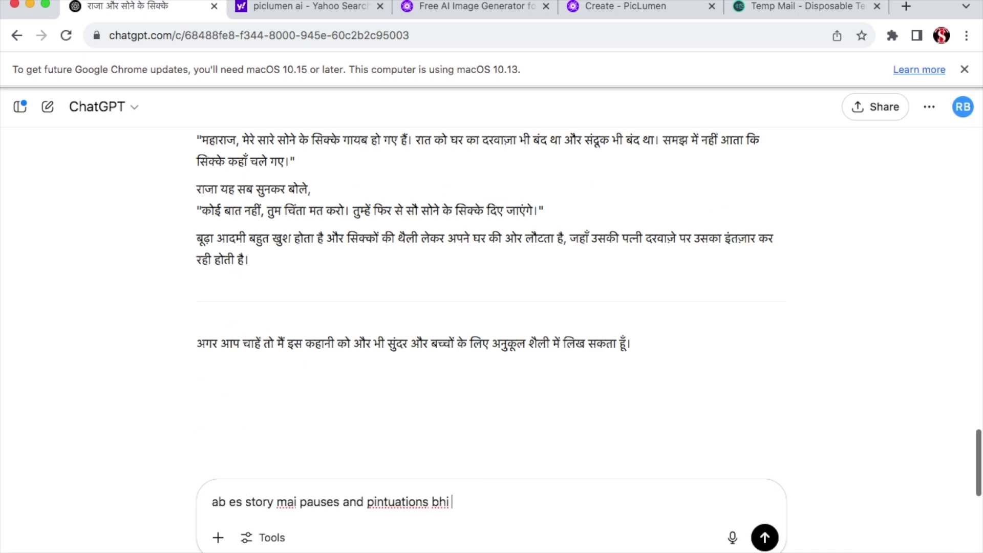
text(right time pe add kar )
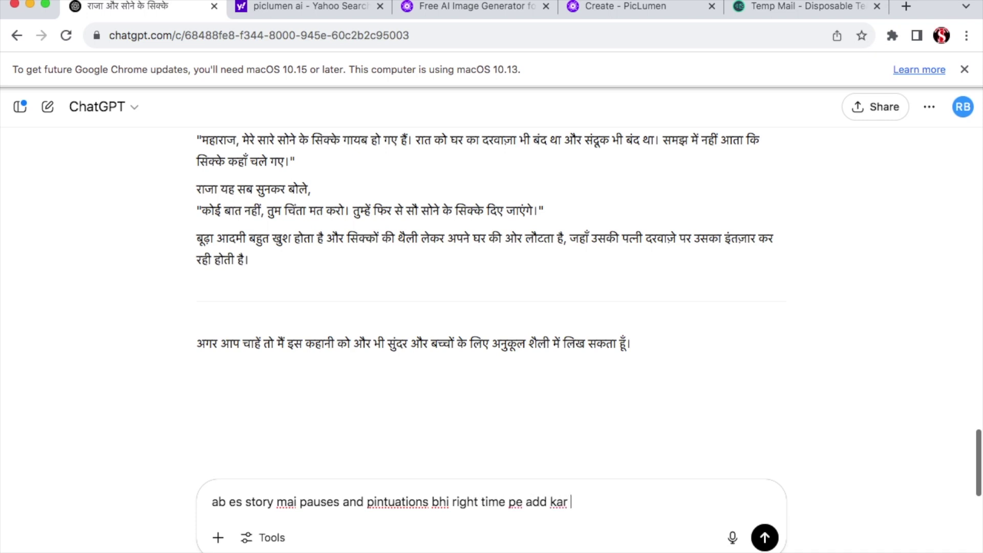
text(do ta ke mai pro)
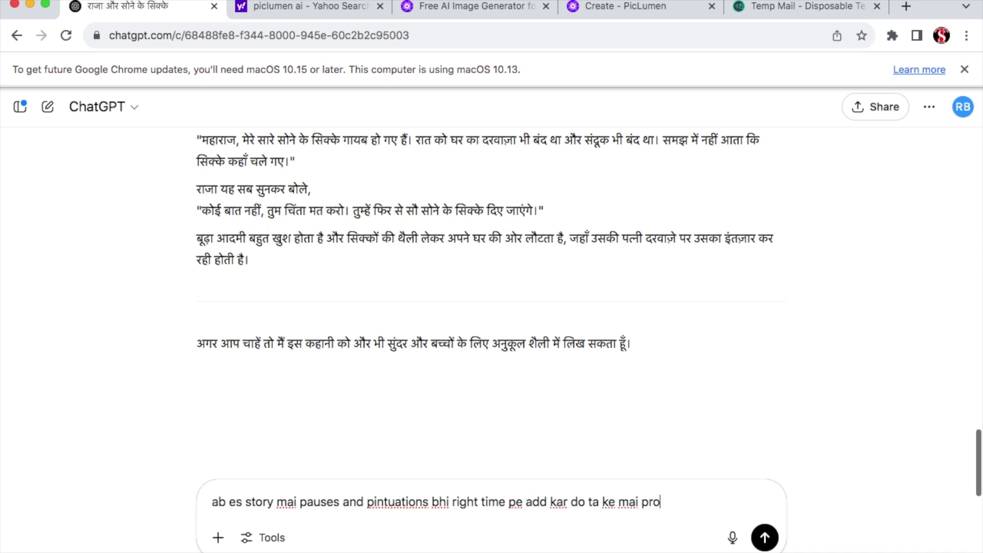
text(fessional voice gen)
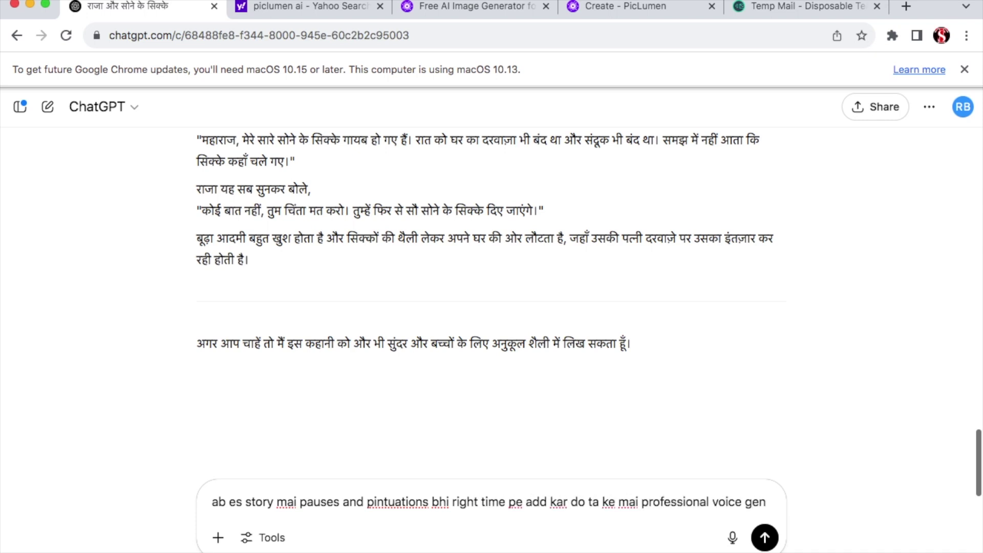
text(erate karwa saku)
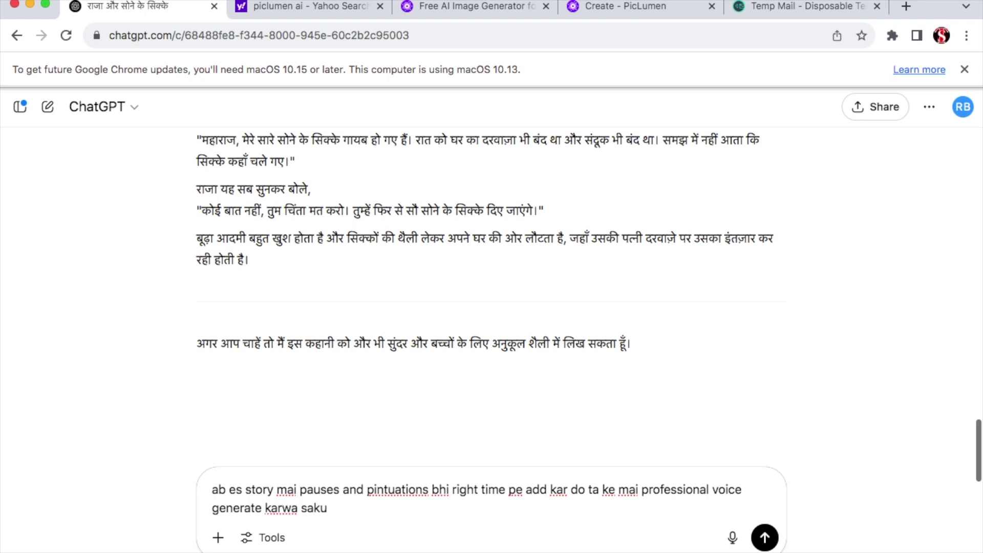
key(Return)
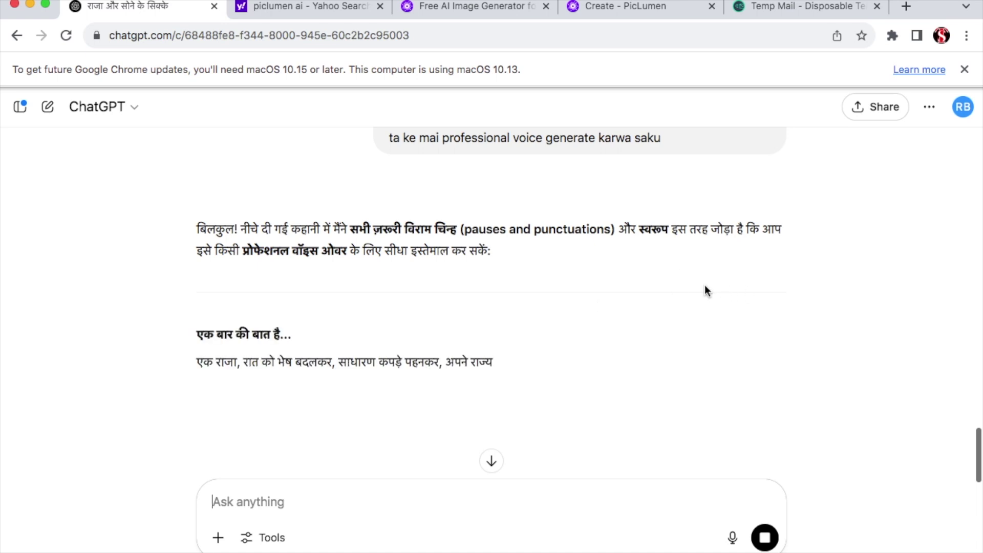
- Write the prompt "ab es story ki har line ke liye detail ke sath image prompt likh do or 3D pixar style bhi add kar do"
scroll(705, 284, down, 2)
text(ab)
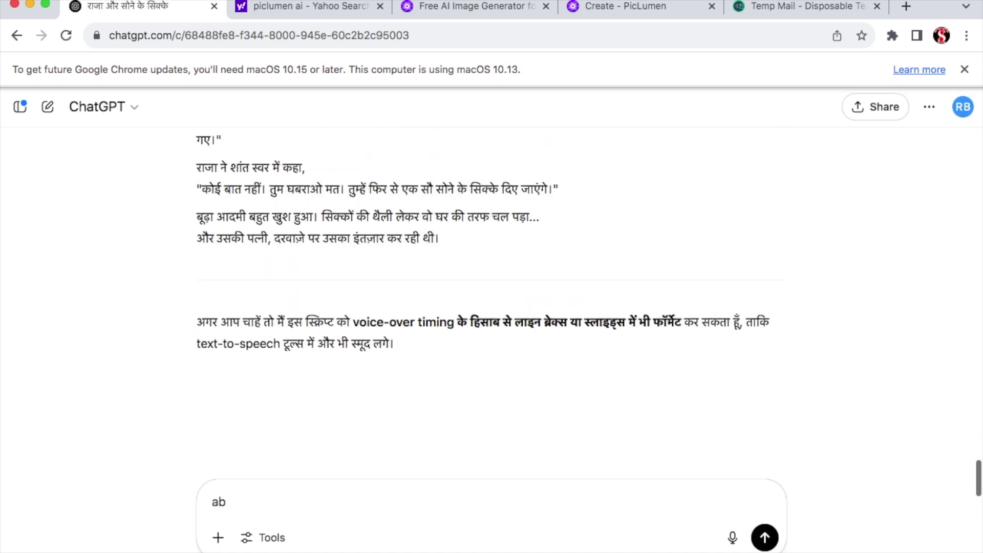
text( es story ki har line ke liye )
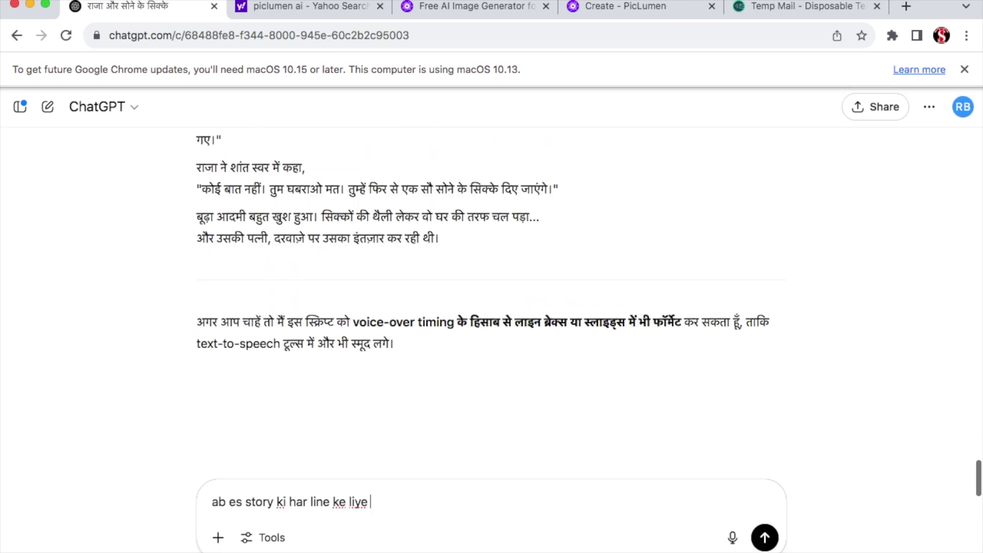
text(detail ke sath)
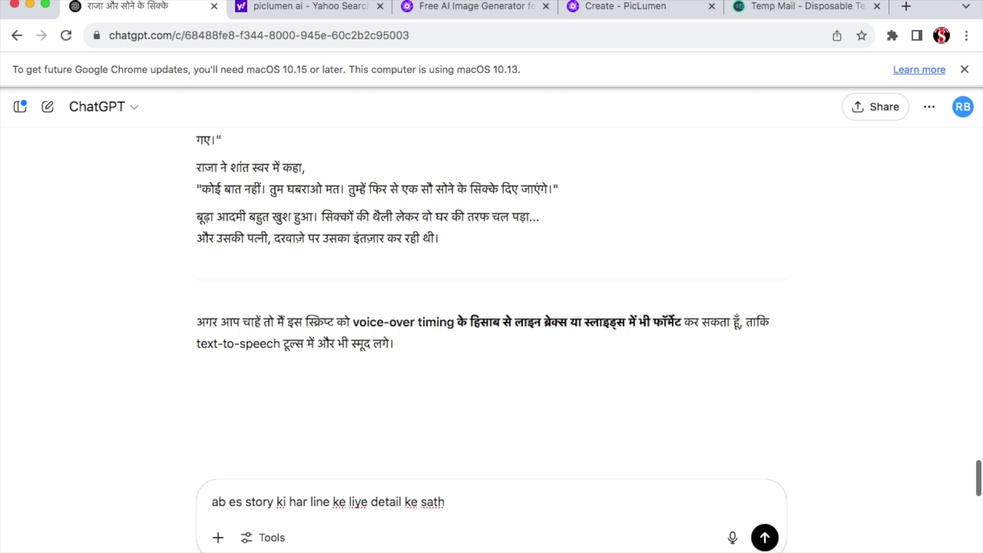
text( image prompt likh do)
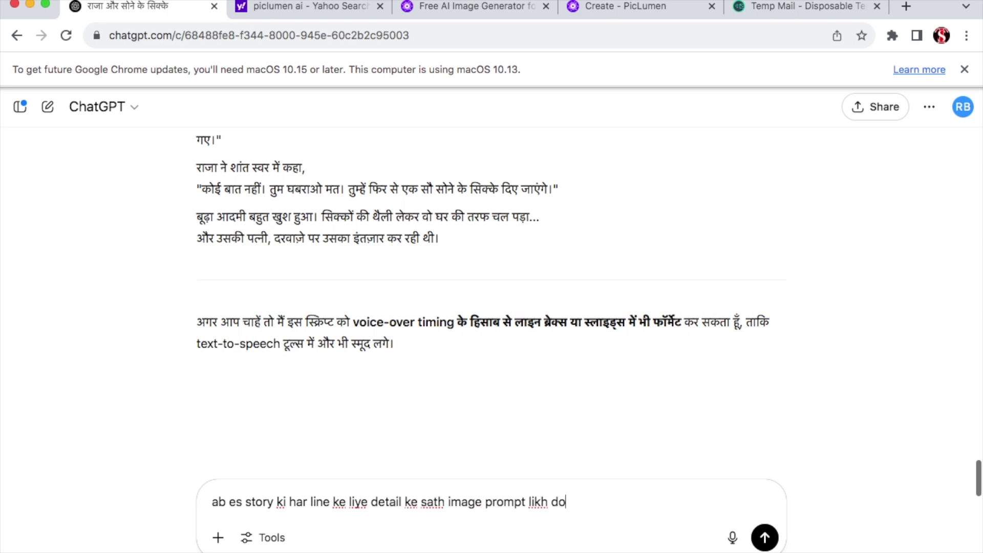
text( or 3D pixar style bhi add kar do )
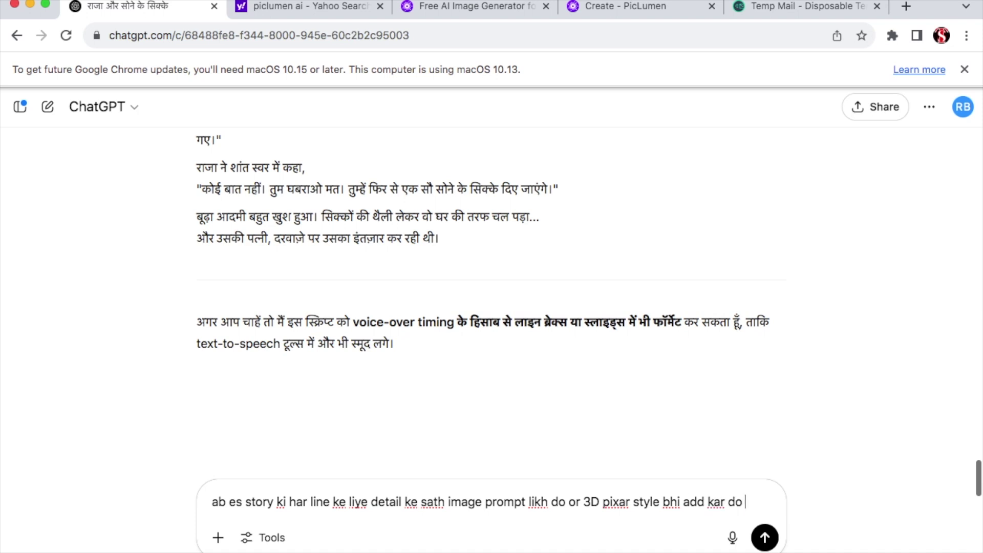
- Append "or sab image prompt ki detail and characters har bar same ho or characters change na ho" to the prompt and send it
text(or sab image prompt)
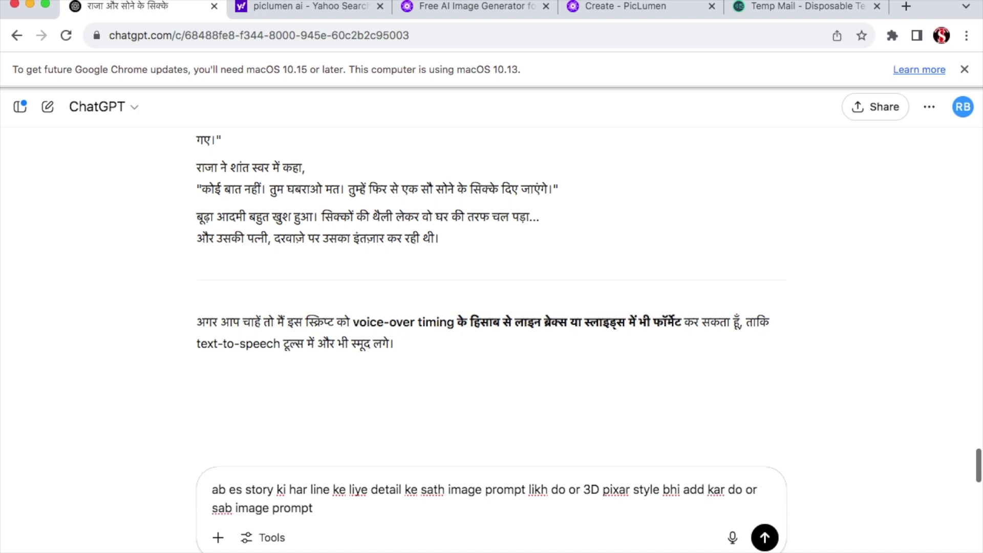
text( ki detail and characters )
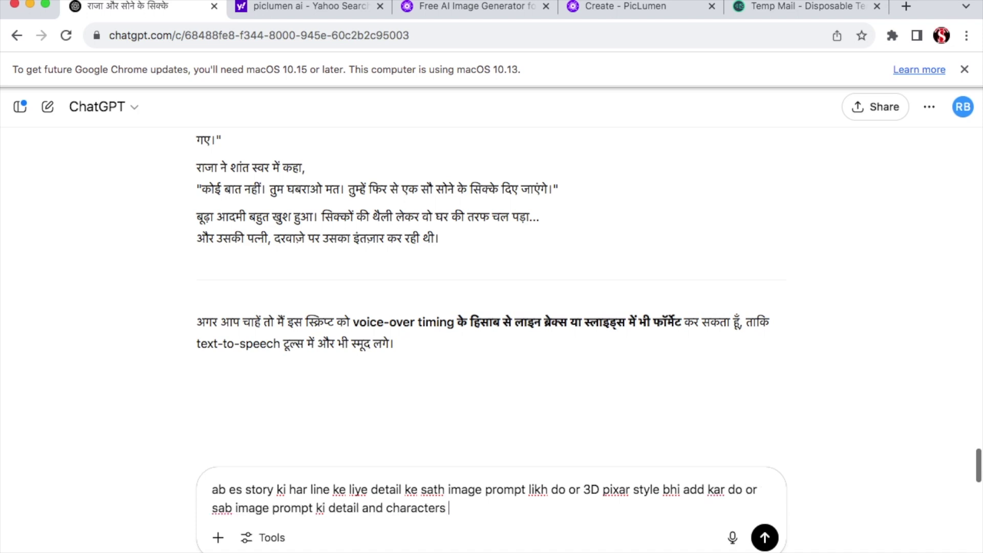
text(har bar same ho)
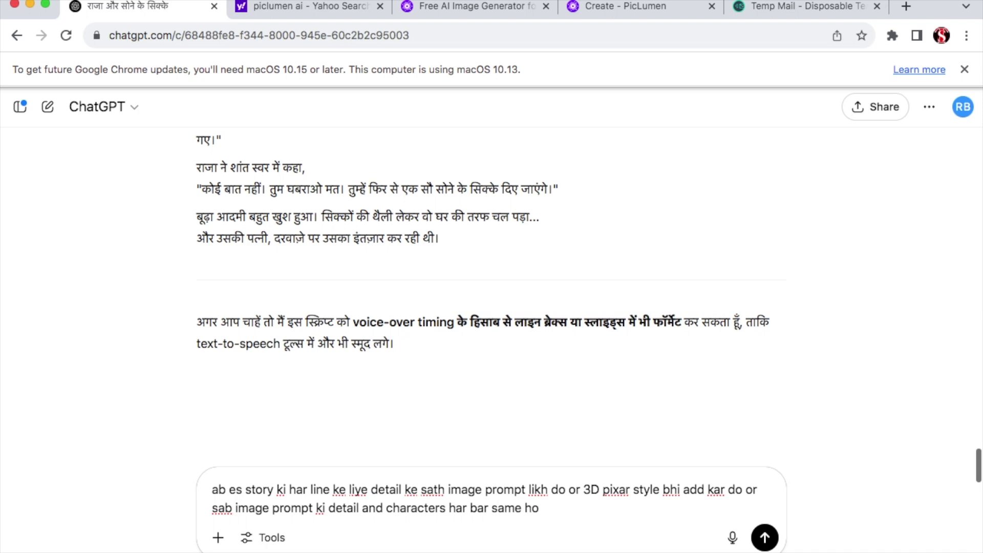
text( or characters change na ho)
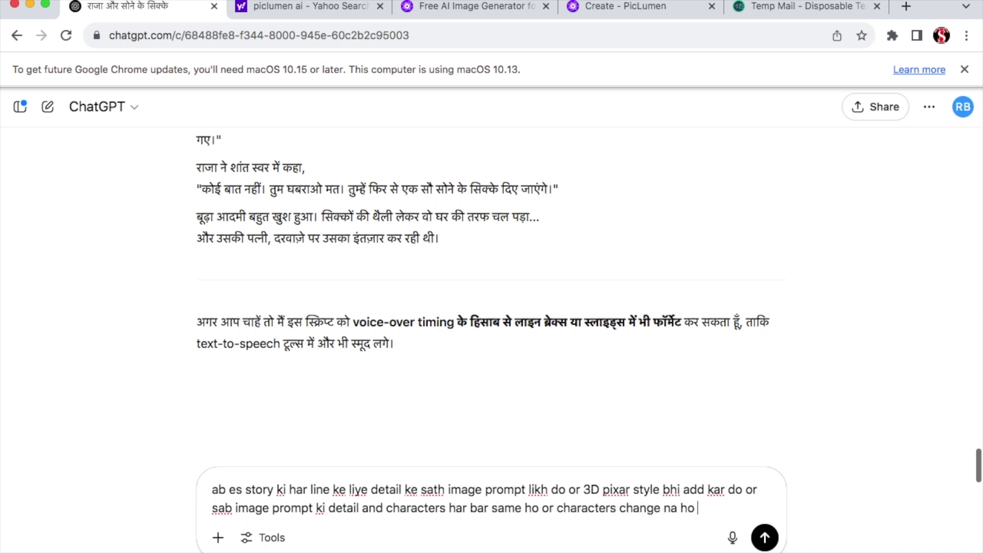
key(Return)
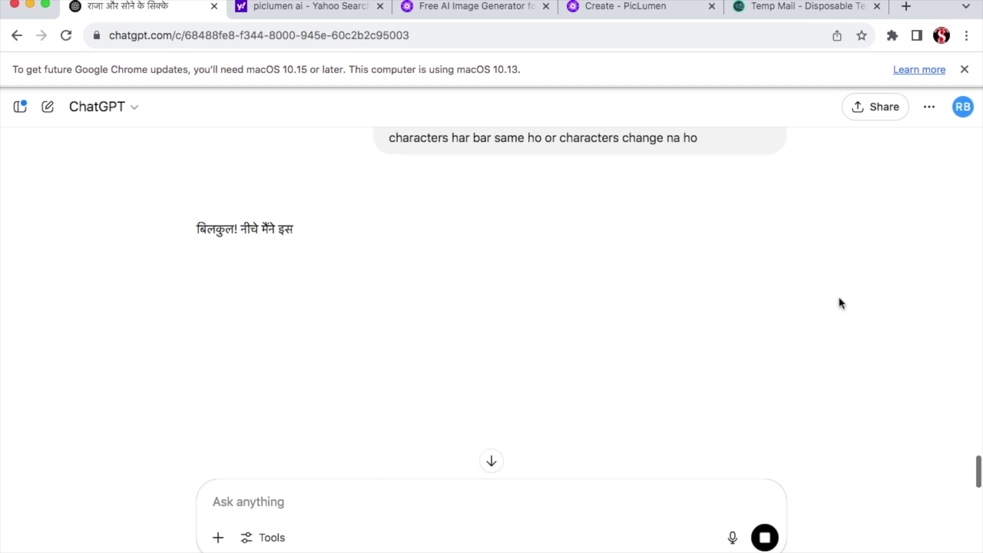
- Review the character descriptions and the 3D Pixar-style image prompts generated for the story's scenes
scroll(839, 297, down, 2)
scroll(832, 185, down, 5)
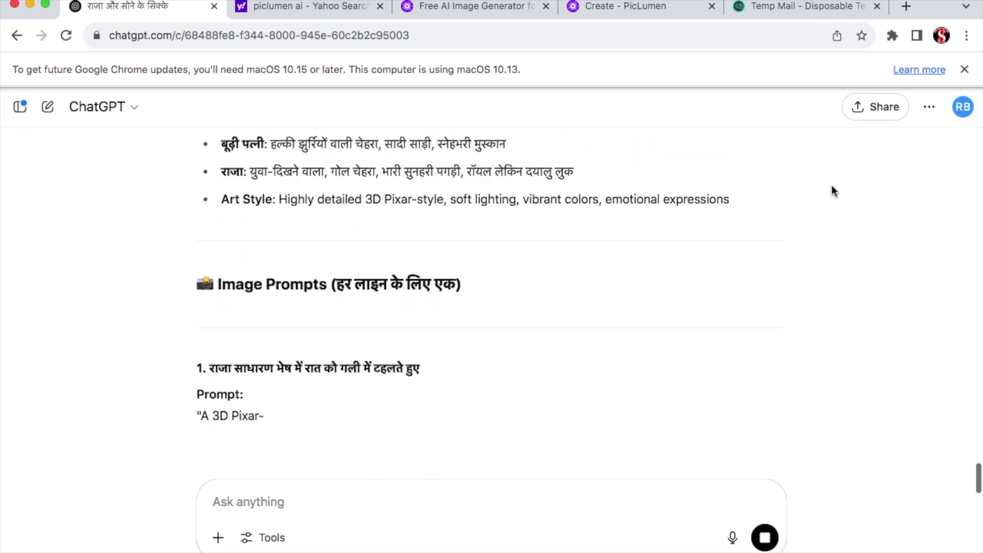
scroll(745, 231, down, 7)
scroll(732, 263, down, 10)
scroll(732, 263, down, 5)
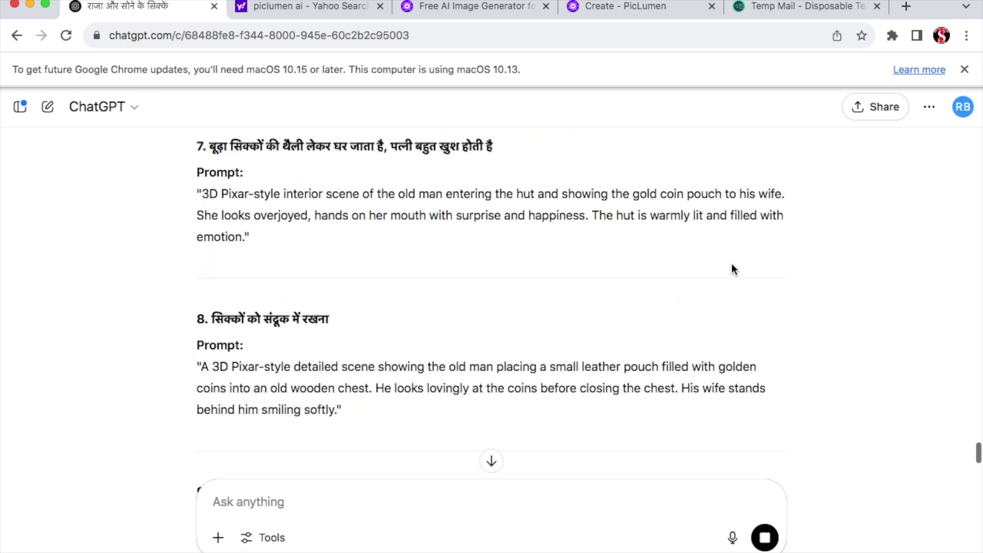
scroll(732, 263, down, 14)
scroll(732, 263, down, 10)
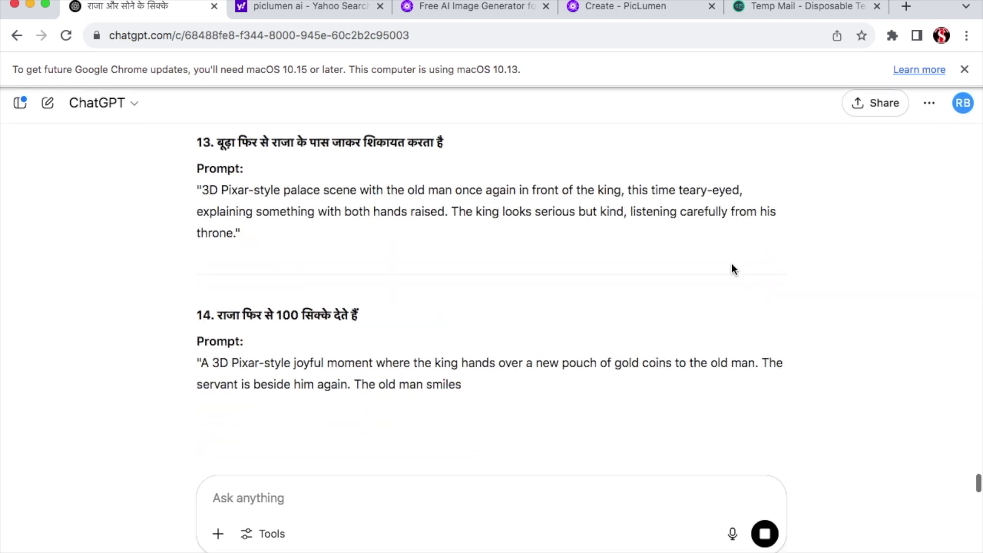
- Copy the first scene's prompt about the disguised king in a night village street and generate images from it in PicLumen
right_click(296, 239)
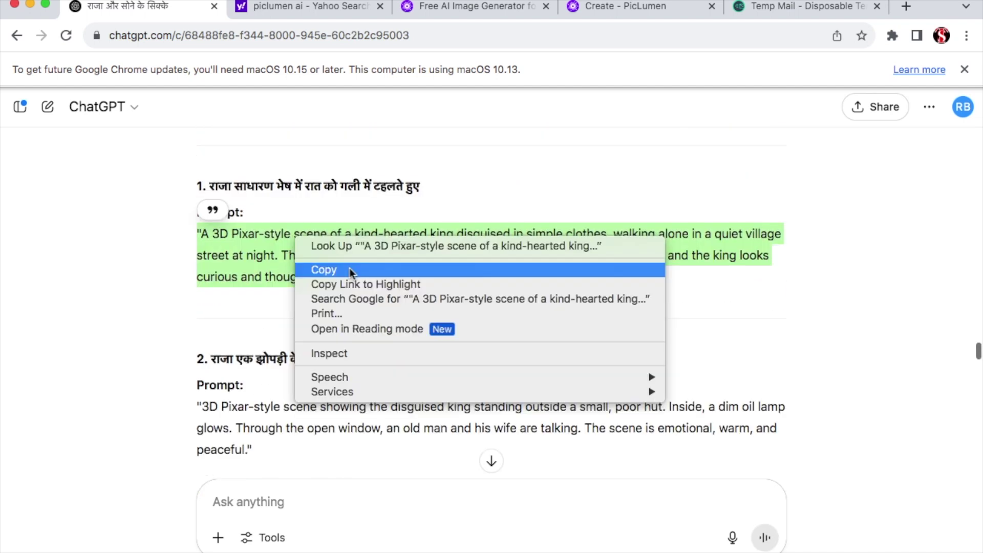
click(349, 268)
click(612, 9)
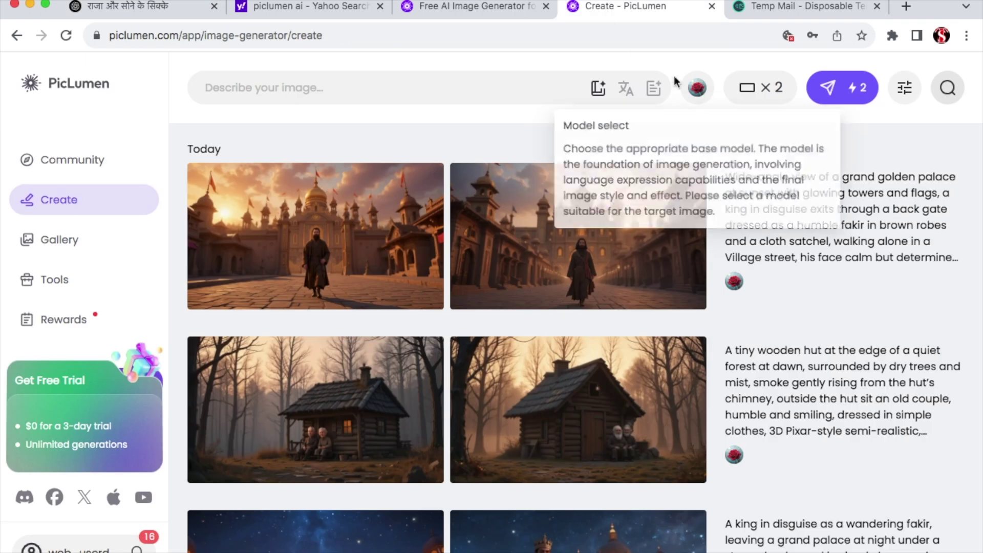
right_click(327, 88)
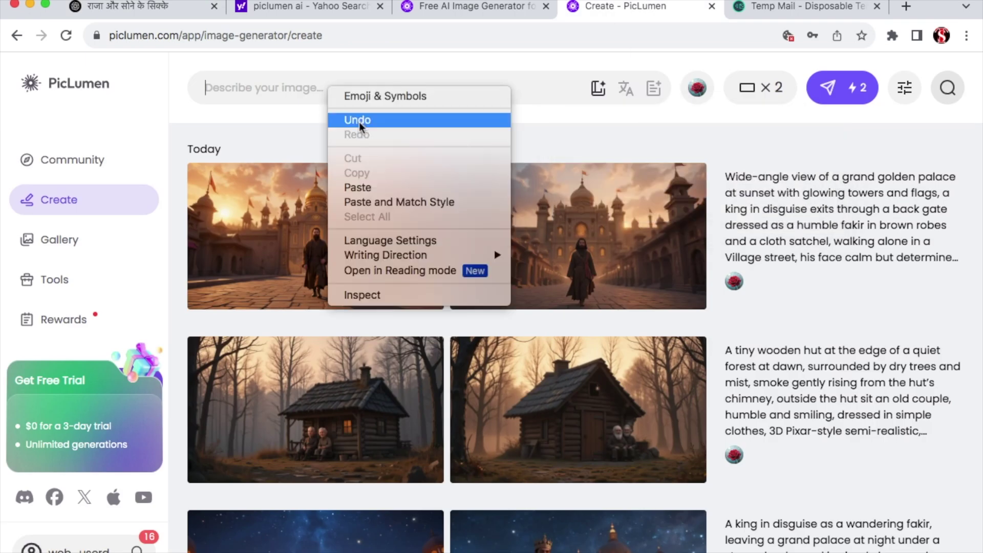
click(363, 192)
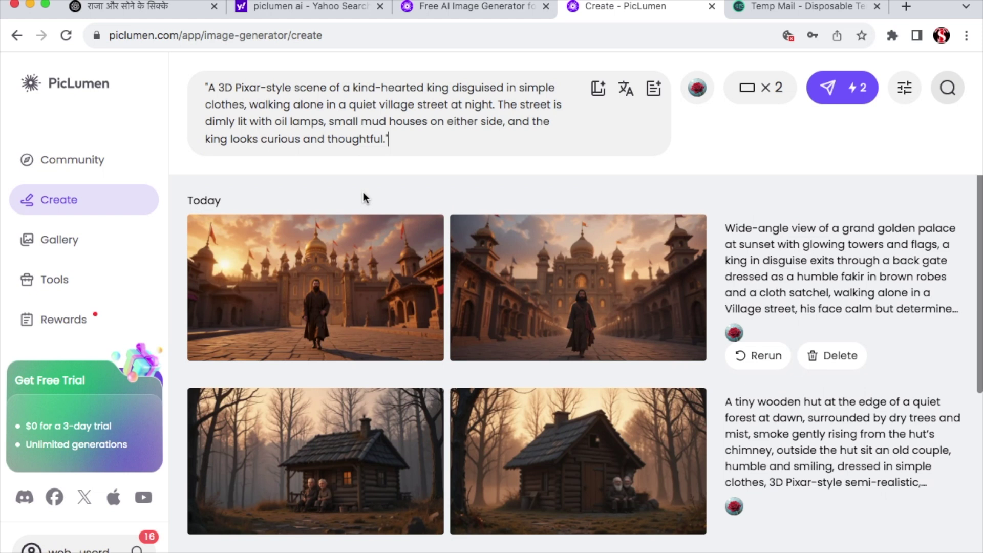
click(850, 89)
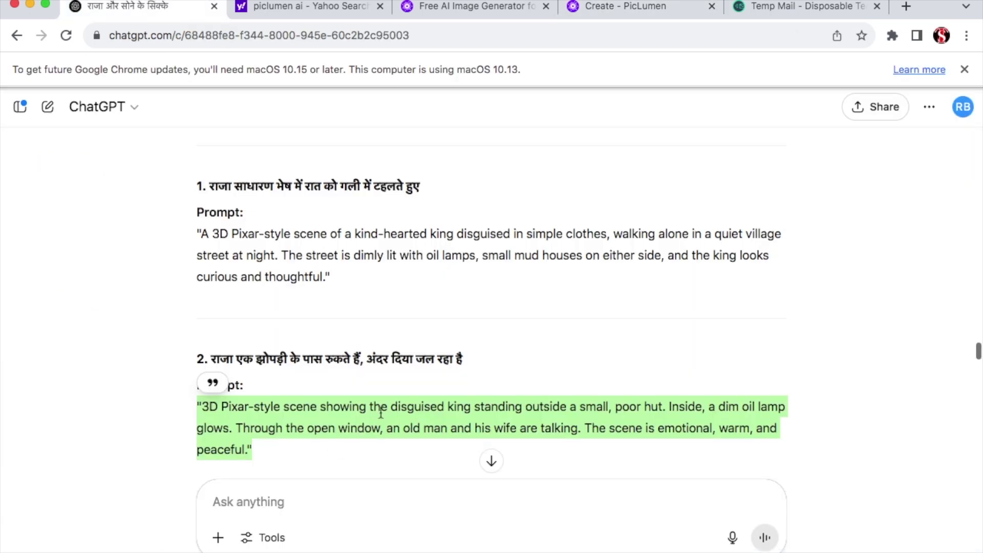
- Copy the second scene's prompt about the king outside the poor hut from ChatGPT and generate images from it in PicLumen
right_click(380, 412)
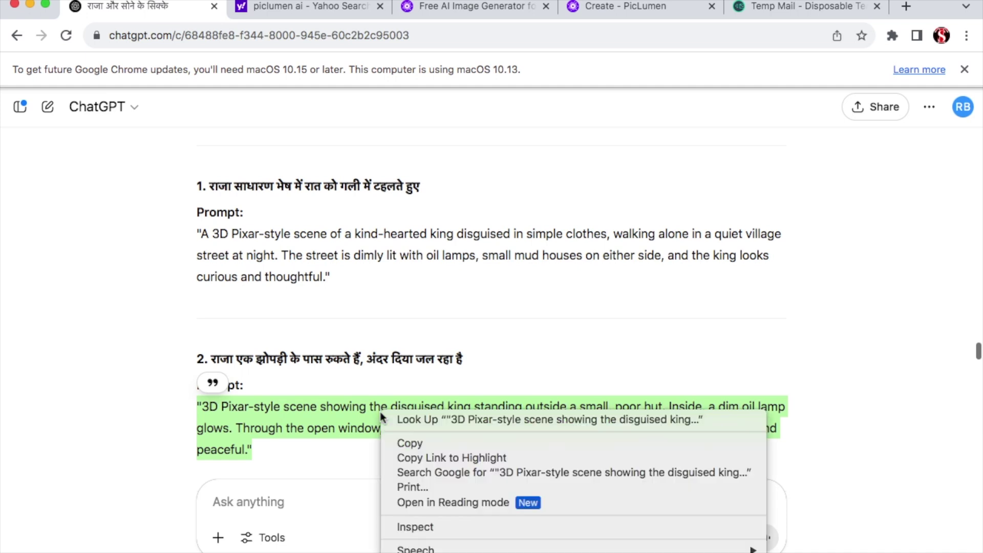
click(439, 444)
key(super+4)
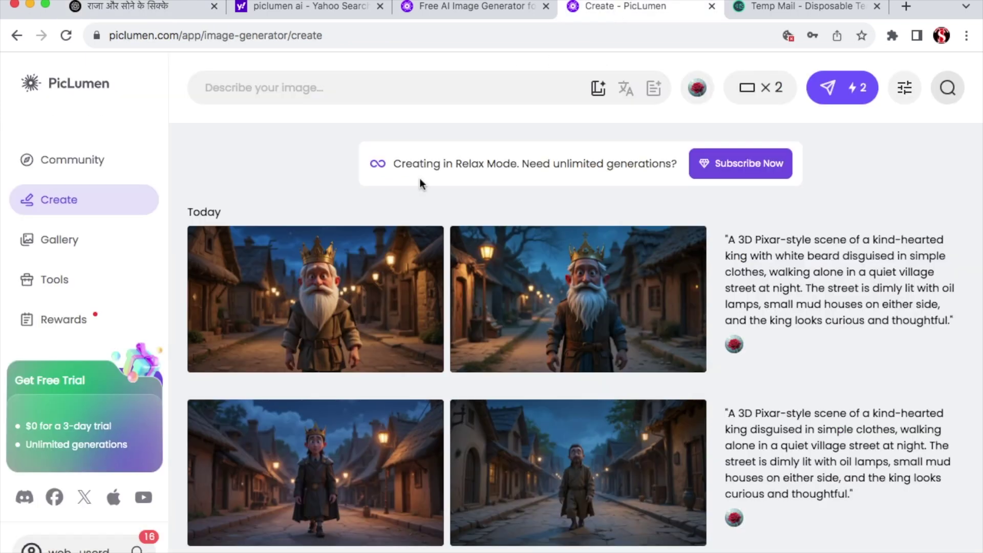
right_click(362, 90)
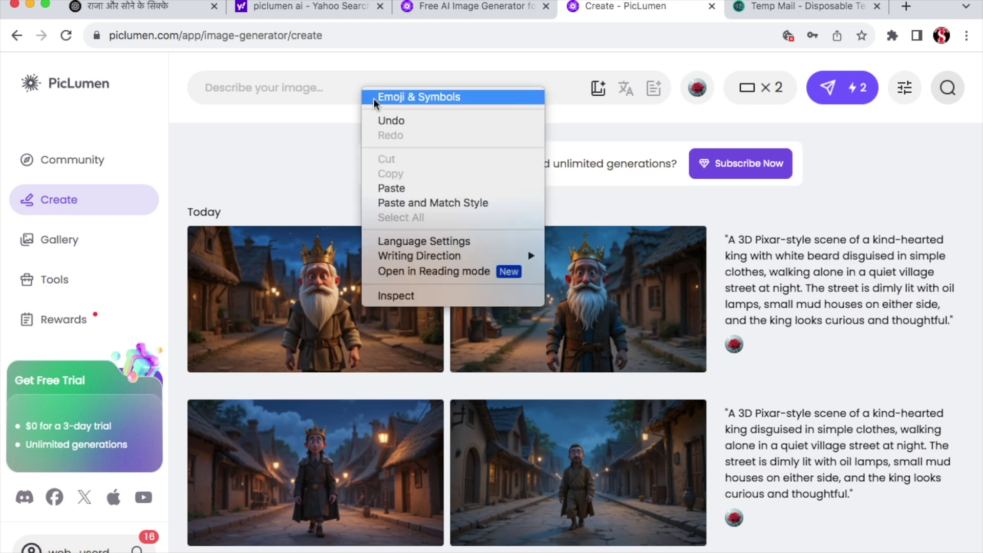
click(397, 188)
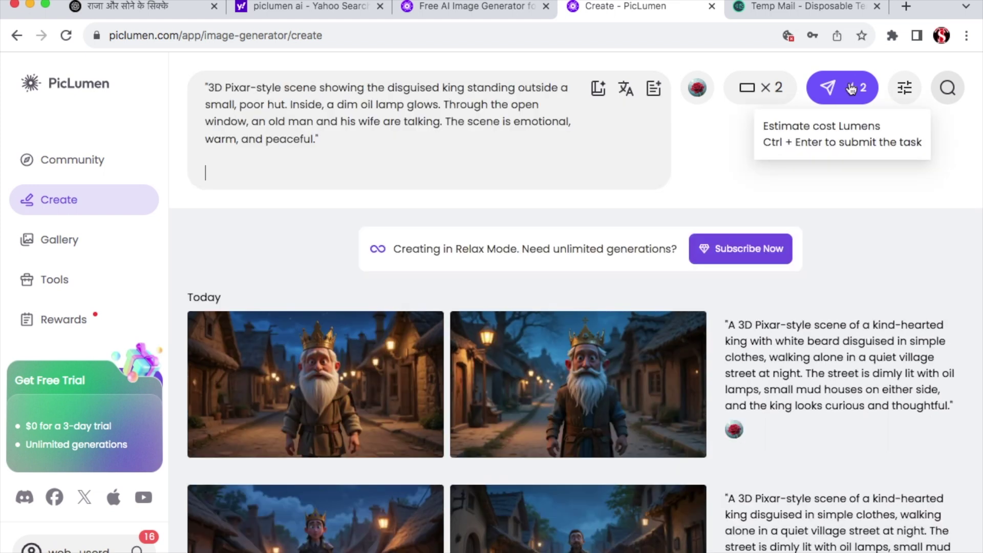
click(851, 89)
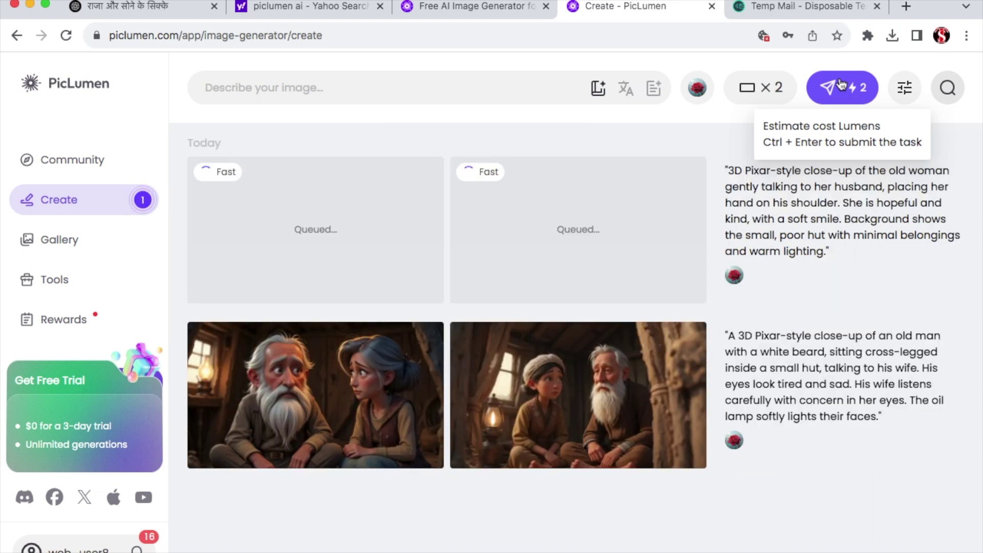
- Reuse the old woman close-up prompt with "elderly" before "husband" and "with white beard" added, and generate new images
click(464, 98)
key(ctrl+v)
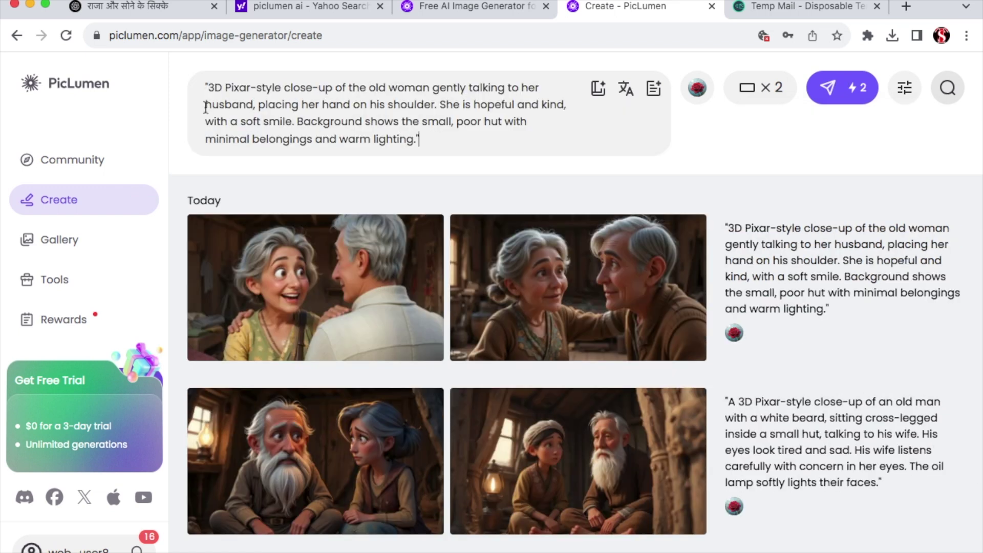
click(205, 104)
text(elderly)
click(293, 104)
text(with white beard)
click(841, 91)
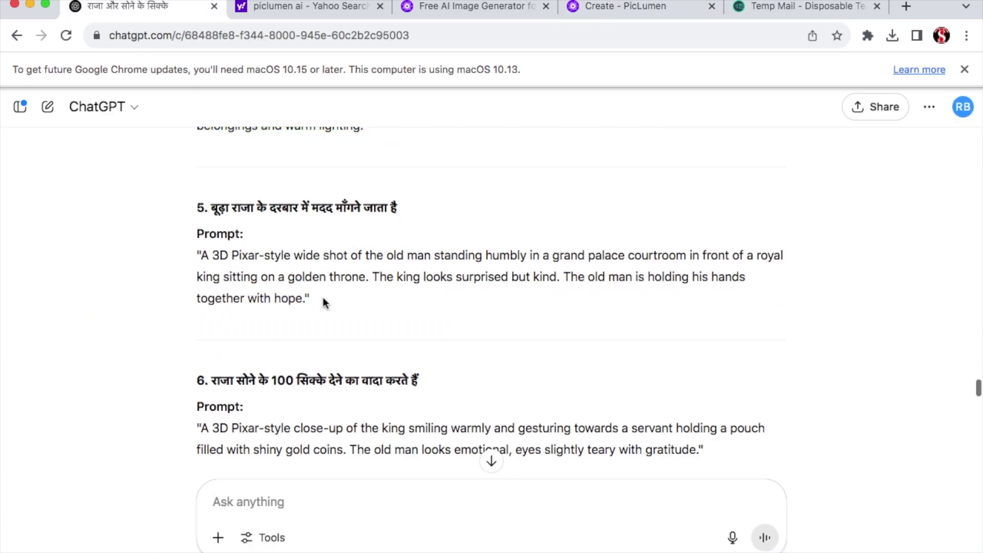
- Paste the scene 5 courtroom prompt, change the man to "the same old man with beard standing", and generate the images
right_click(352, 83)
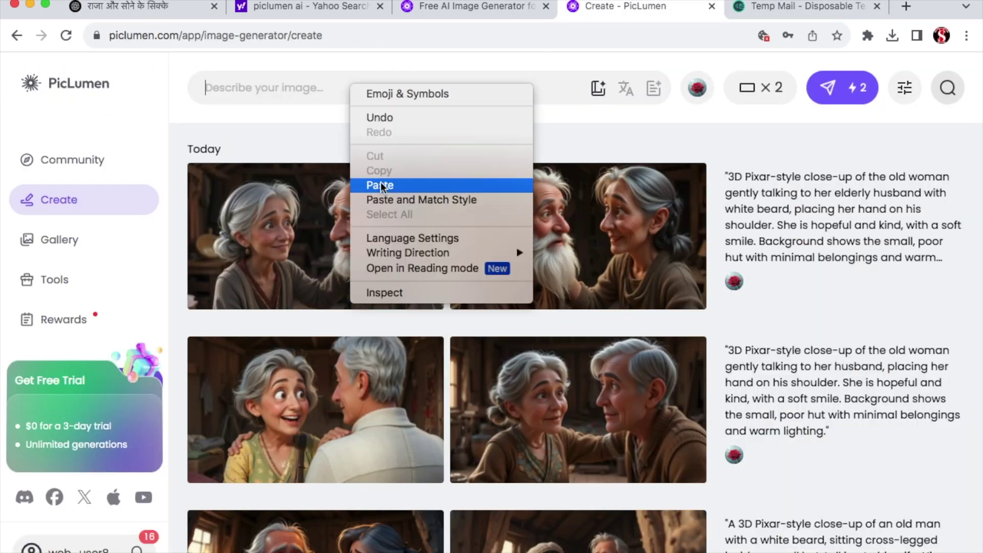
click(378, 185)
click(387, 88)
text(same)
click(463, 88)
text(with beard standing)
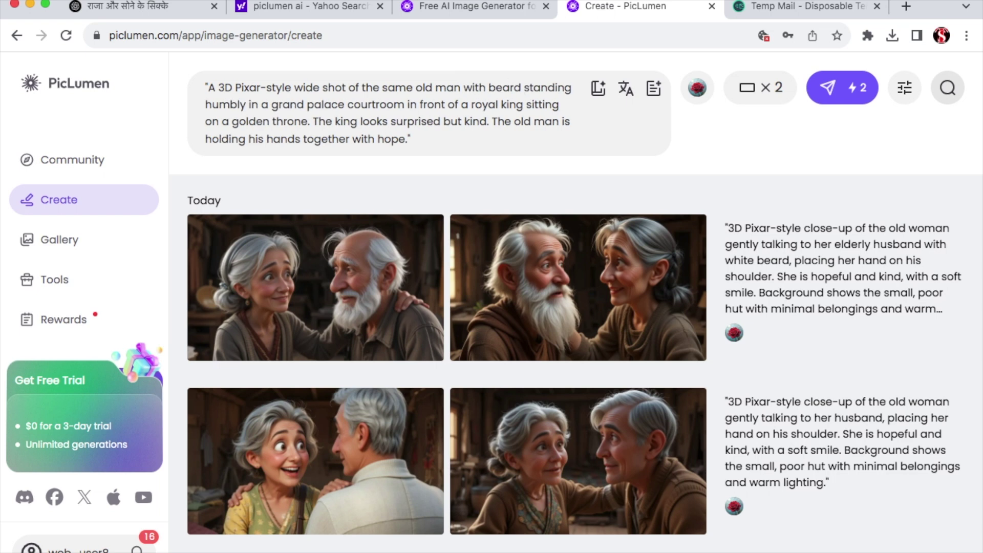
click(841, 88)
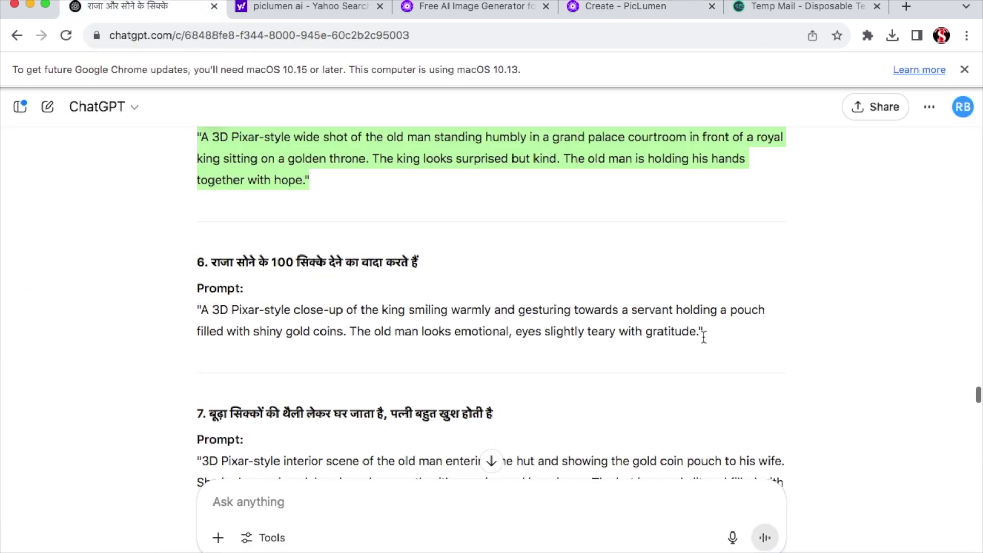
- Copy the scene 6 prompt about the king and the gold coin pouch from ChatGPT and generate its images in PicLumen
triple_click(358, 320)
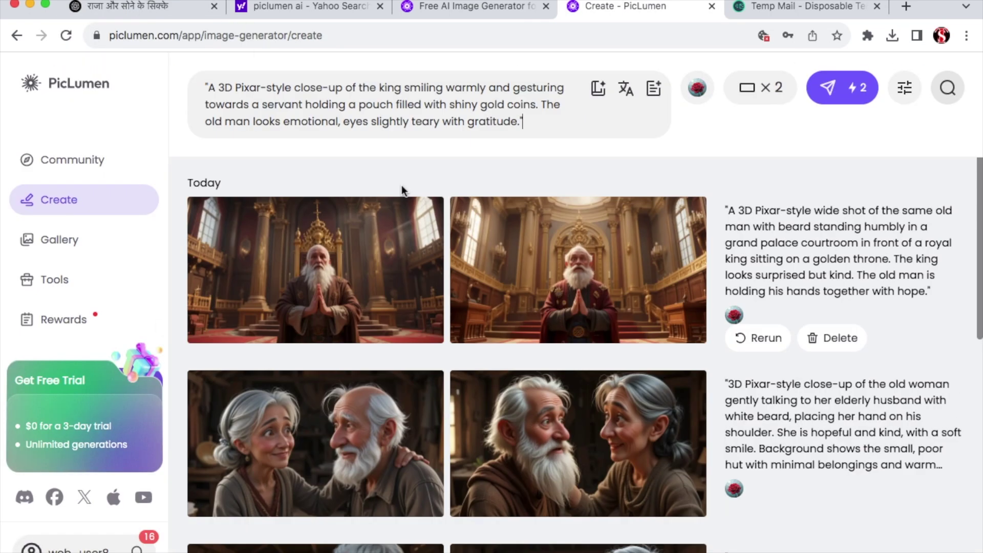
click(843, 88)
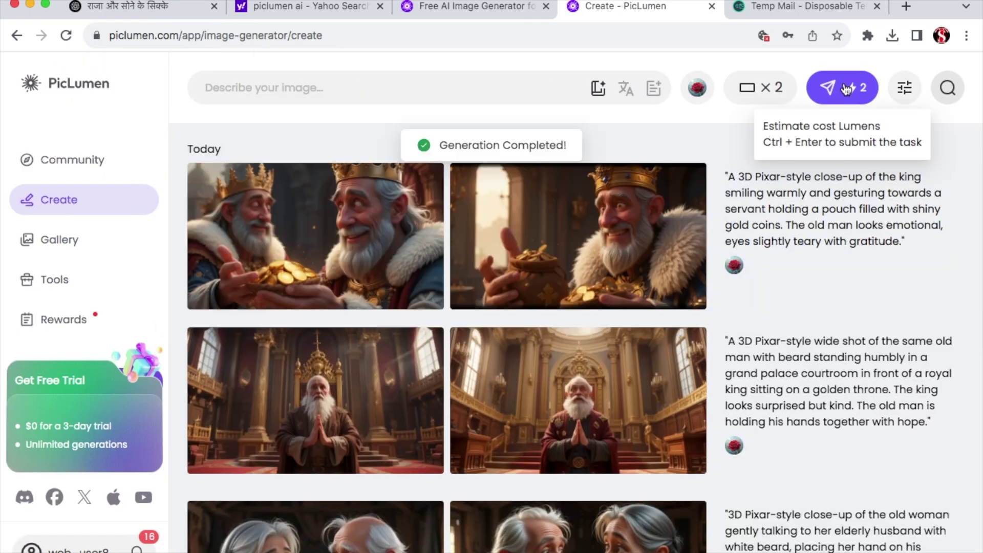
- Paste the next scene's prompt with "elderly" added, and download the second image of the king handing over a new coin pouch
right_click(369, 93)
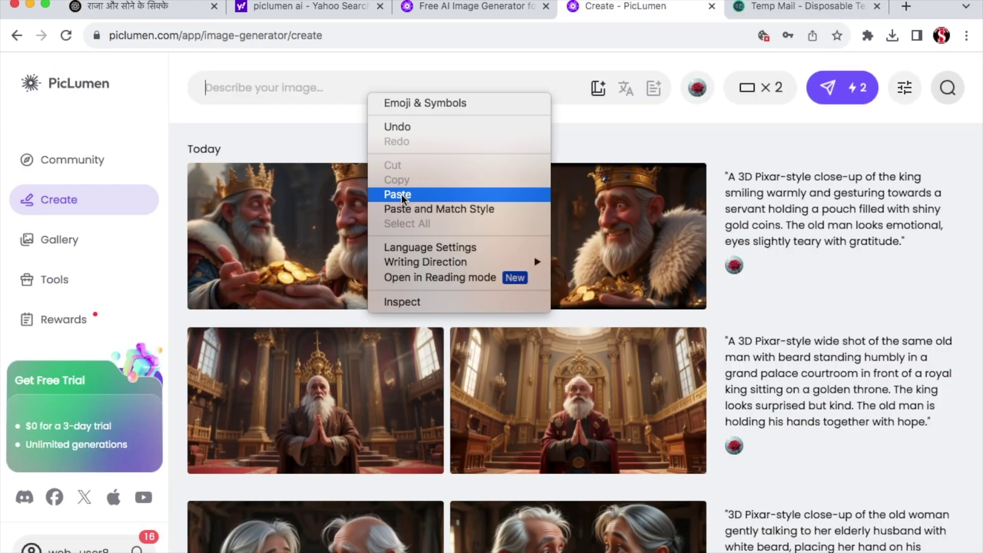
click(402, 195)
click(439, 100)
text(elderly)
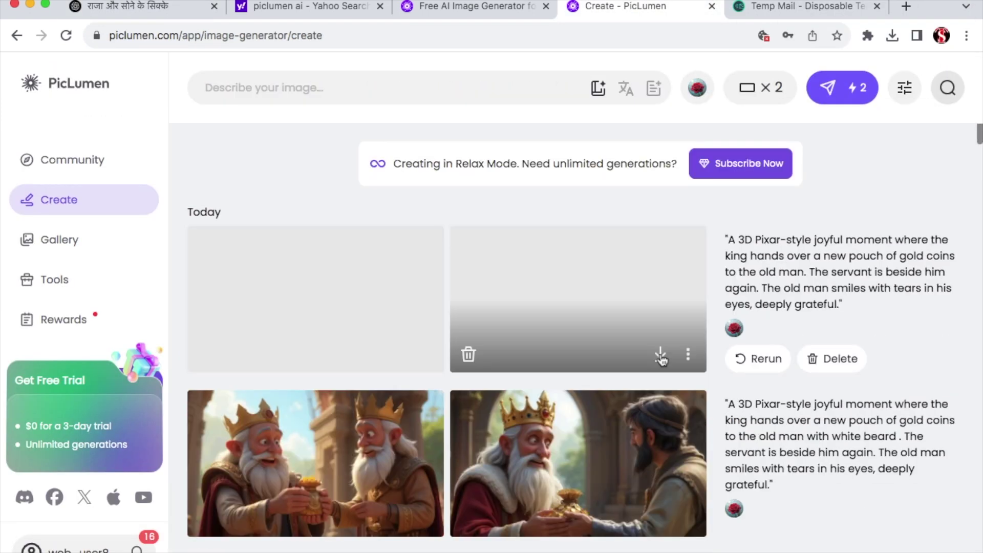
click(660, 356)
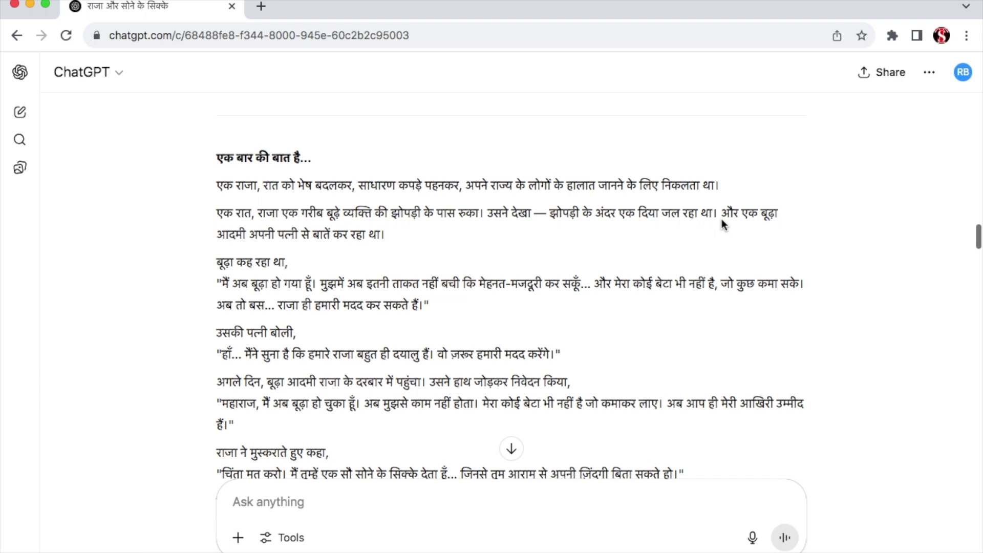
- In ChatGPT, copy the opening of the punctuated Hindi story from "एक राजा" through the old man's plea to the king
scroll(721, 220, down, 3)
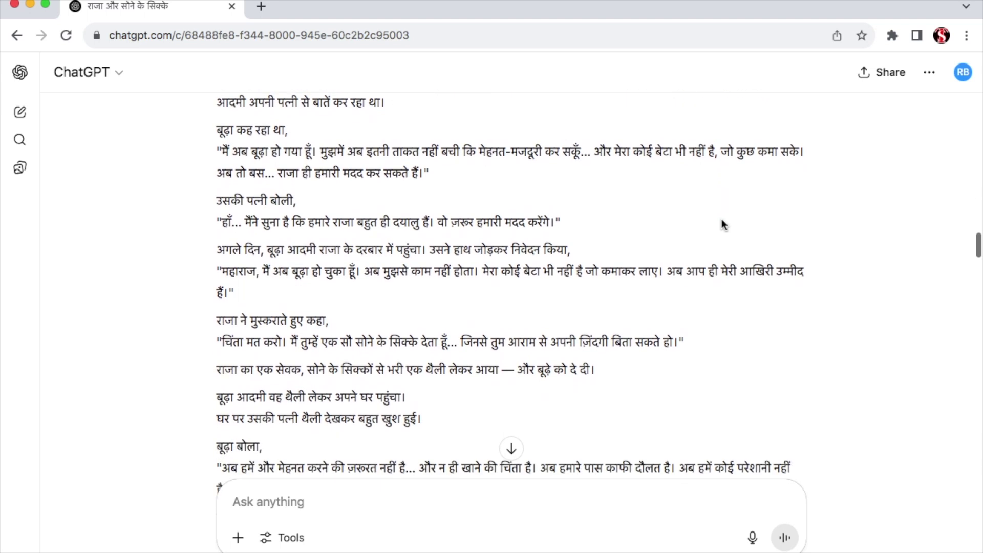
scroll(721, 219, up, 4)
scroll(723, 224, up, 2)
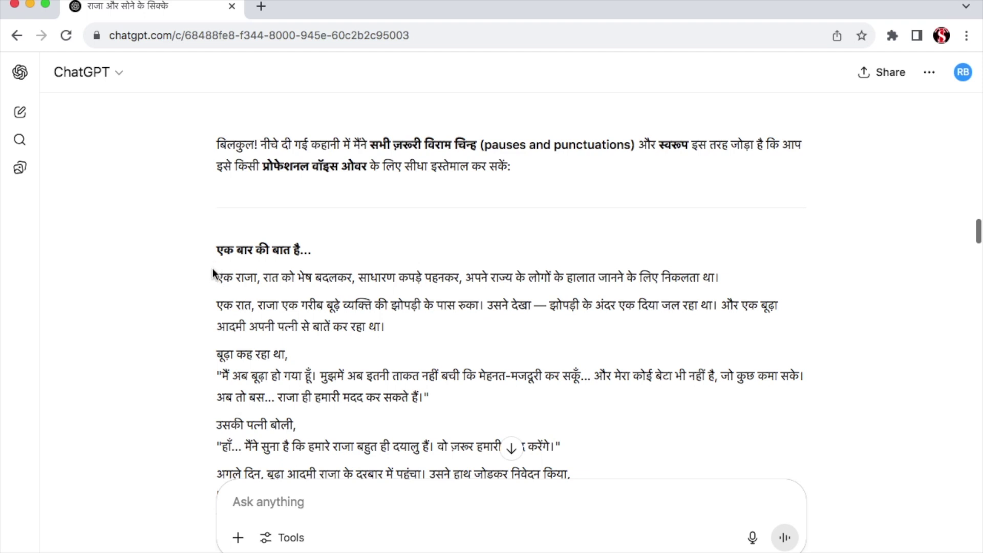
drag(213, 273, 843, 440)
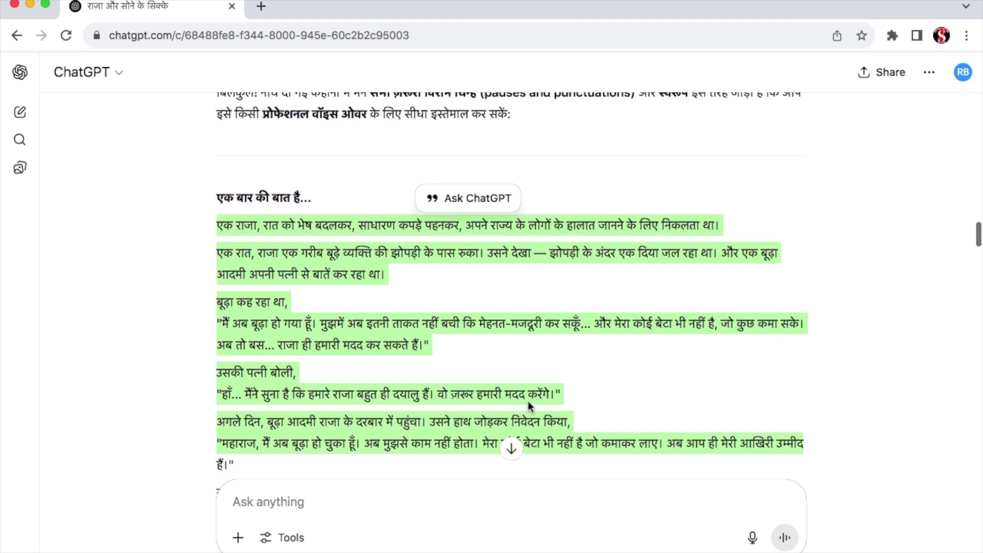
scroll(532, 408, down, 5)
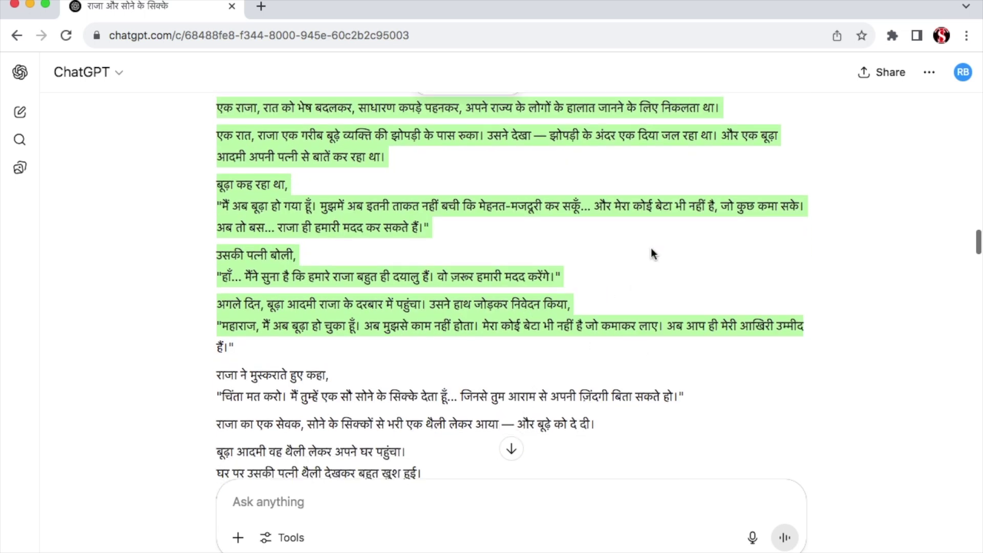
scroll(615, 250, down, 3)
right_click(548, 212)
click(588, 248)
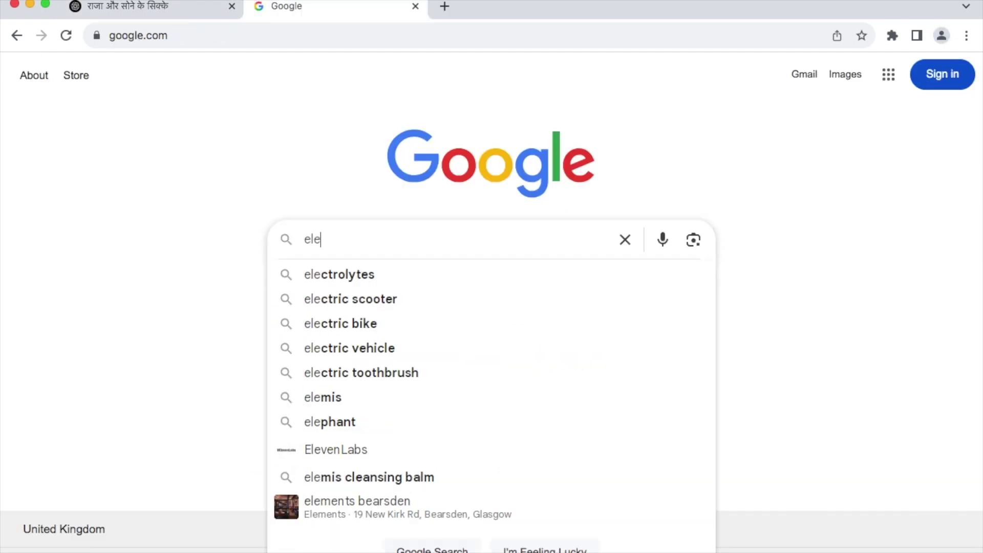
- Search Google for ElevenLabs, open its website and go to the Text to Speech tool
text(v)
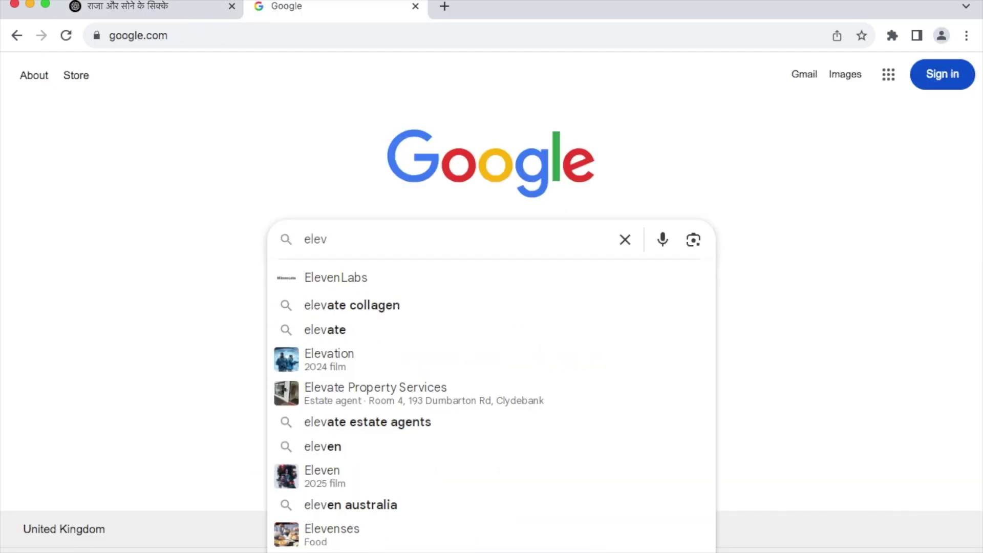
click(385, 277)
click(387, 234)
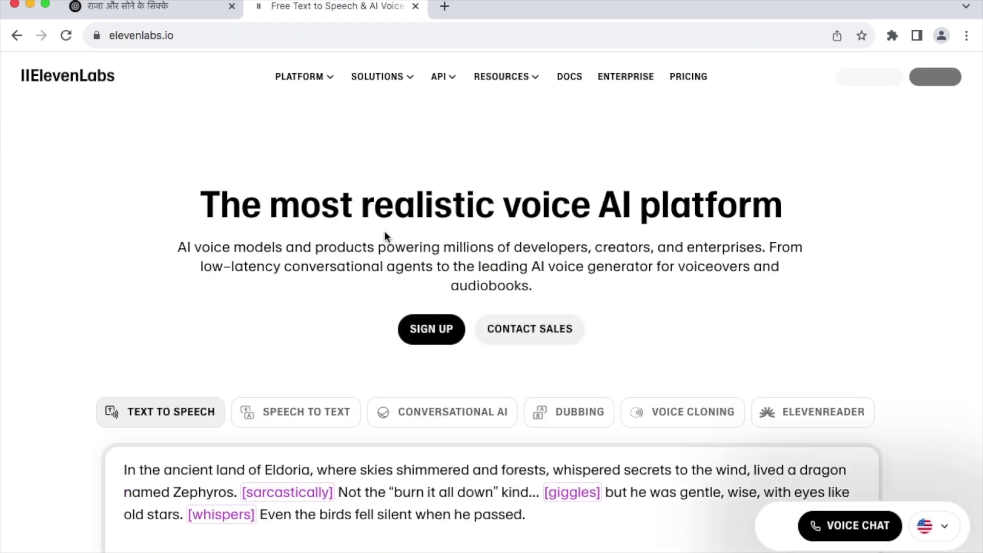
scroll(191, 307, down, 2)
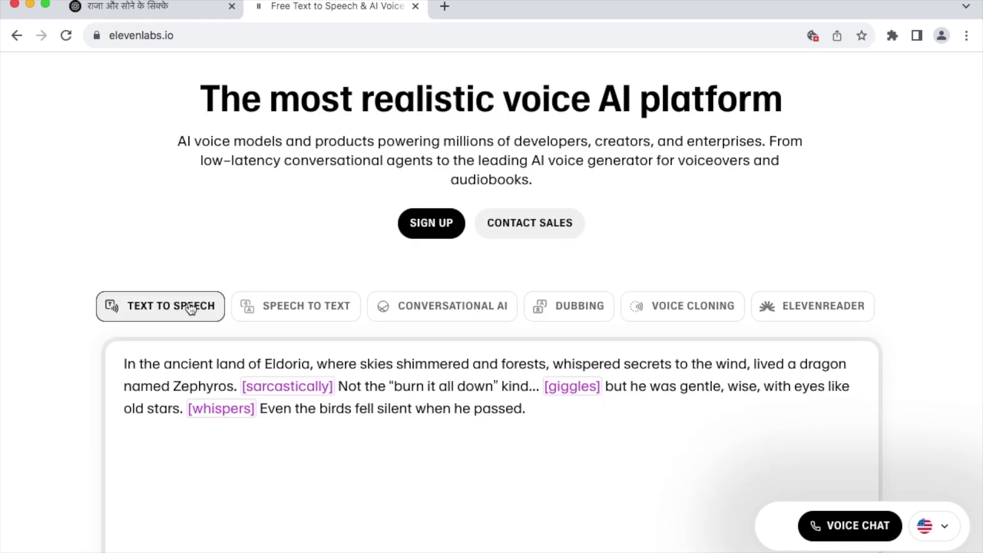
click(191, 307)
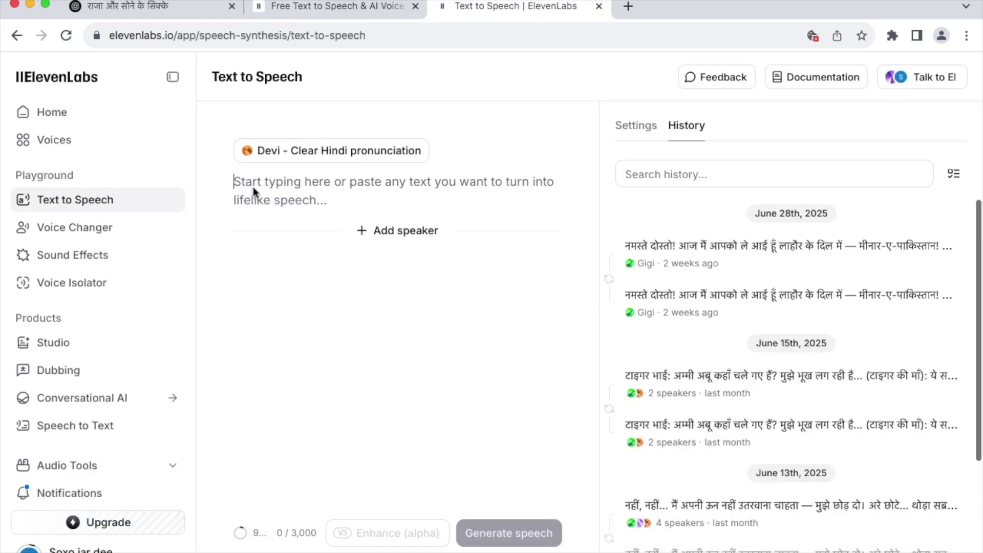
- Paste the copied Hindi story into Text to Speech and choose Brian as the voice
right_click(253, 186)
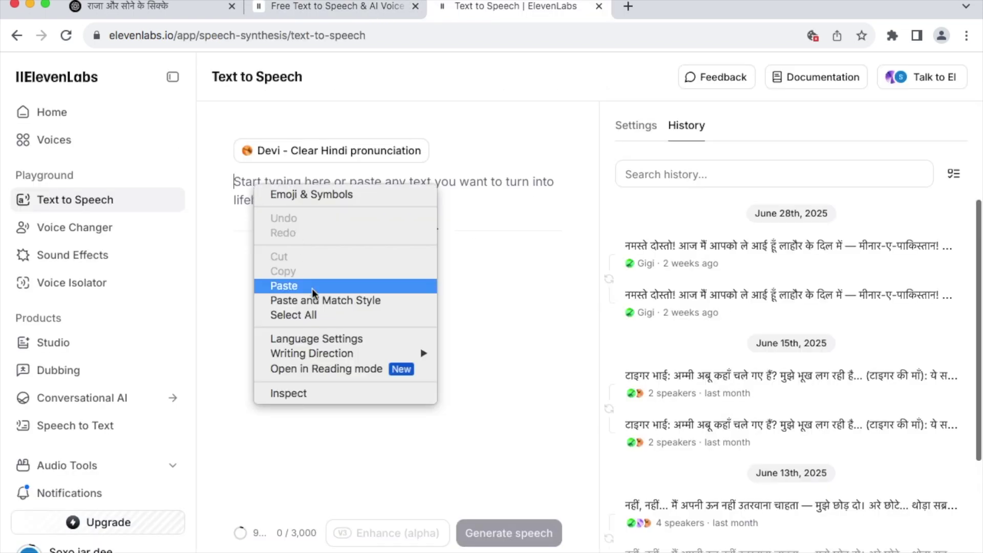
click(342, 287)
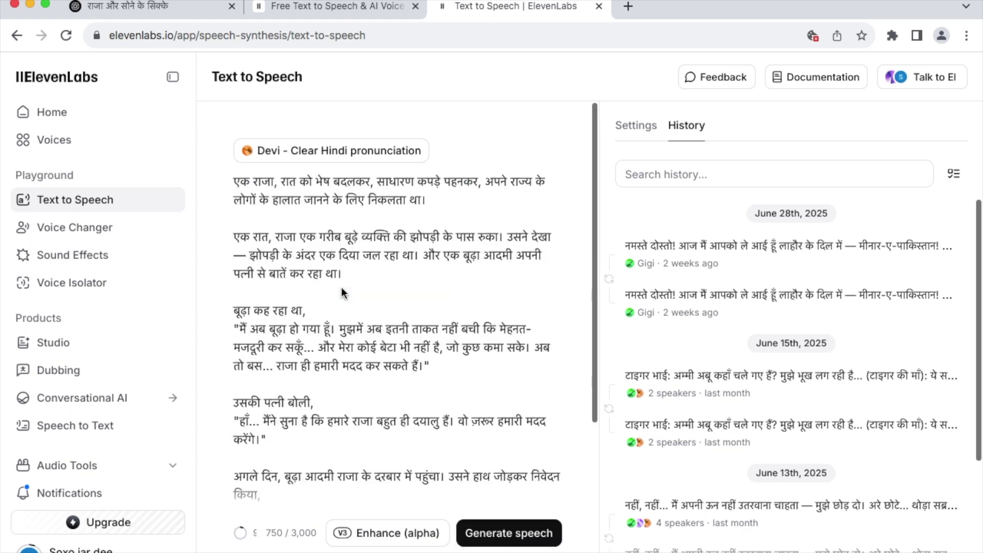
click(632, 124)
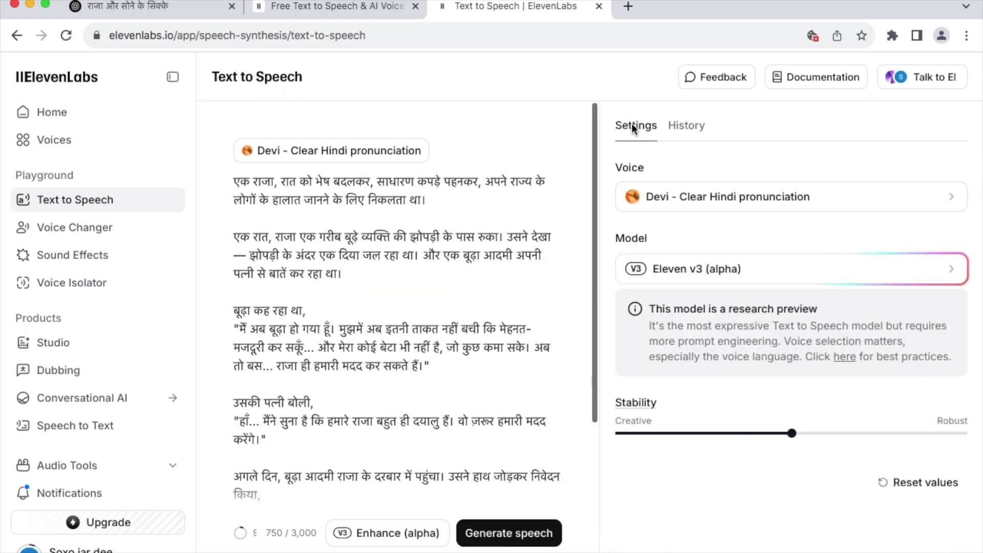
click(769, 196)
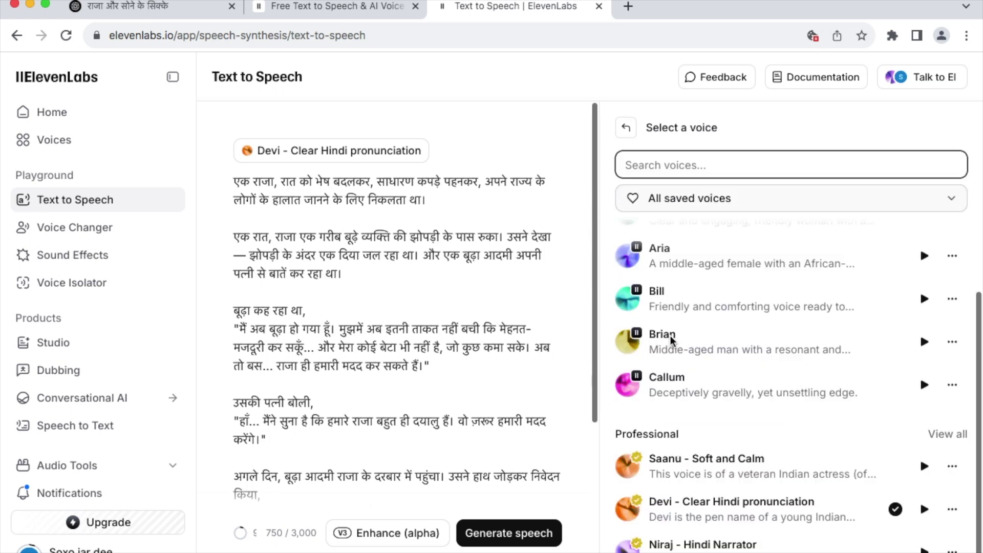
click(671, 336)
- Generate the speech from the Hindi story and download Generation 2
click(509, 536)
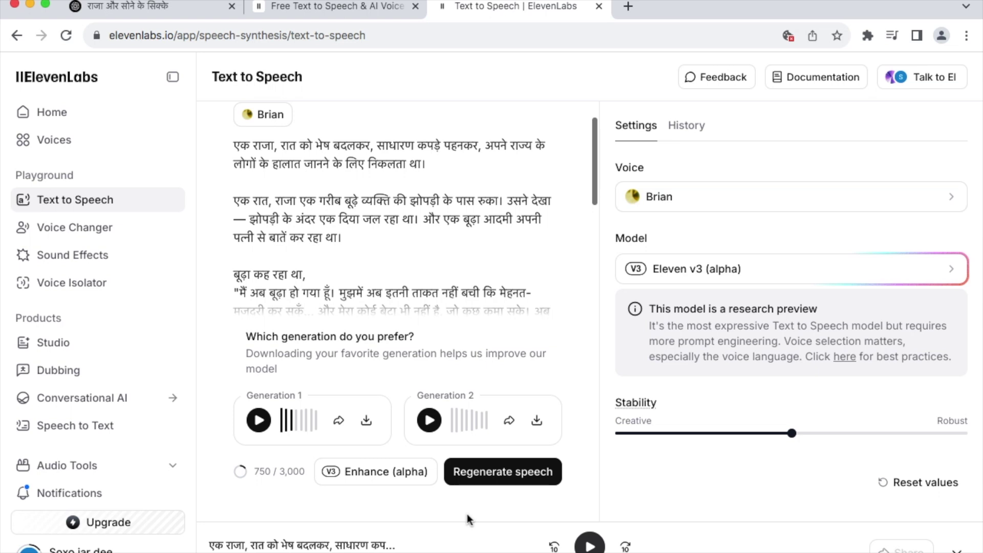
click(537, 421)
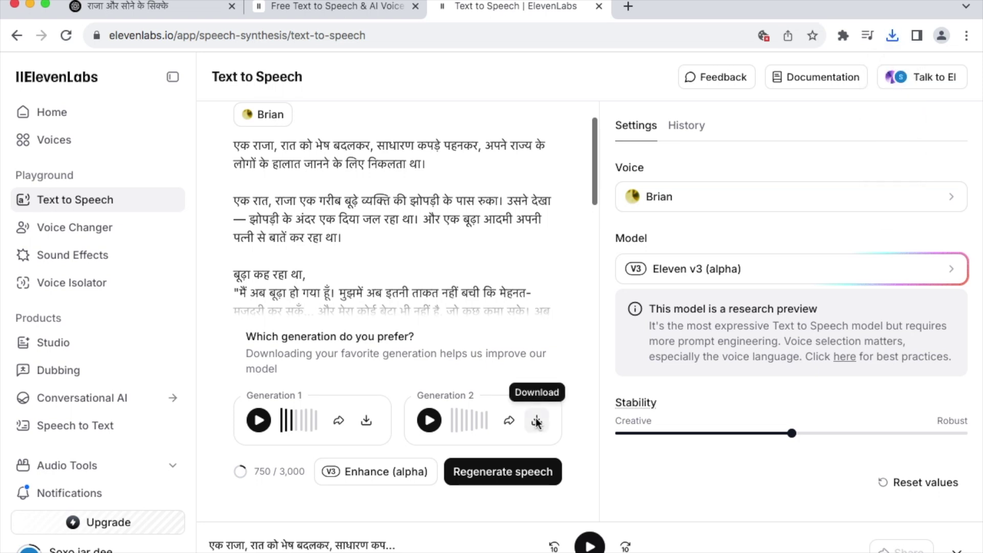
- In ChatGPT, copy the next Hindi passage from "राजा ने मुस्कराते हुए कहा" through the wife's reply about saving the remaining coins
click(123, 6)
drag(206, 244, 863, 469)
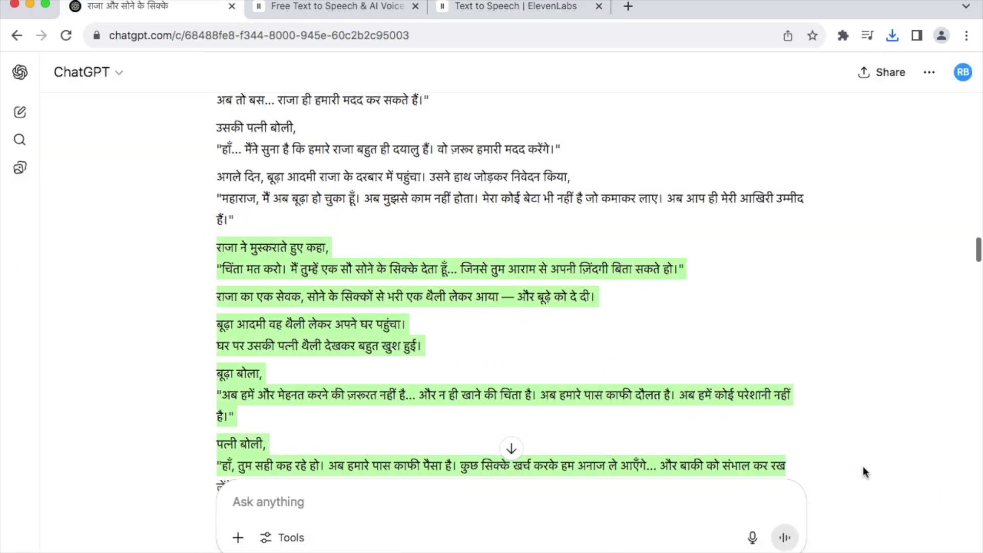
scroll(864, 472, down, 4)
scroll(864, 472, up, 1)
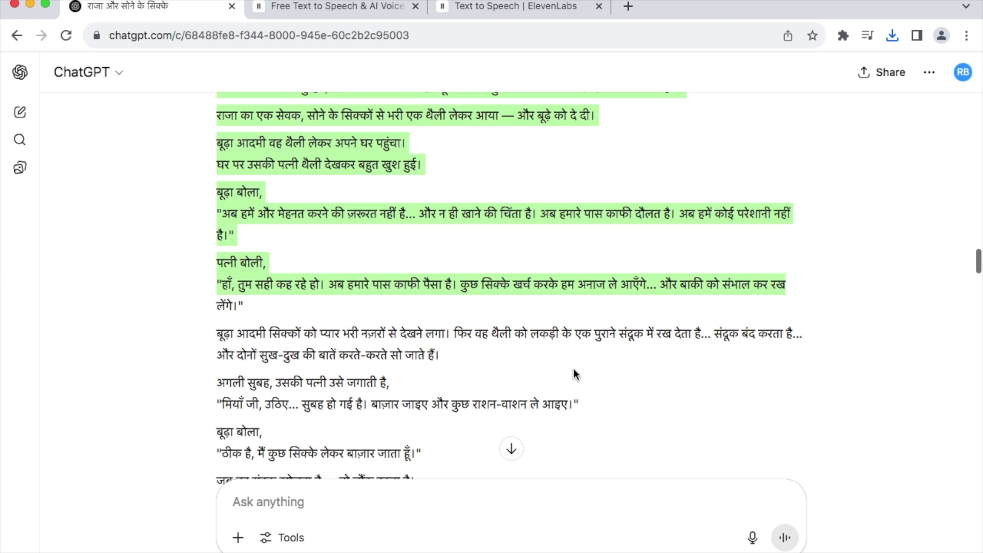
right_click(336, 158)
click(377, 187)
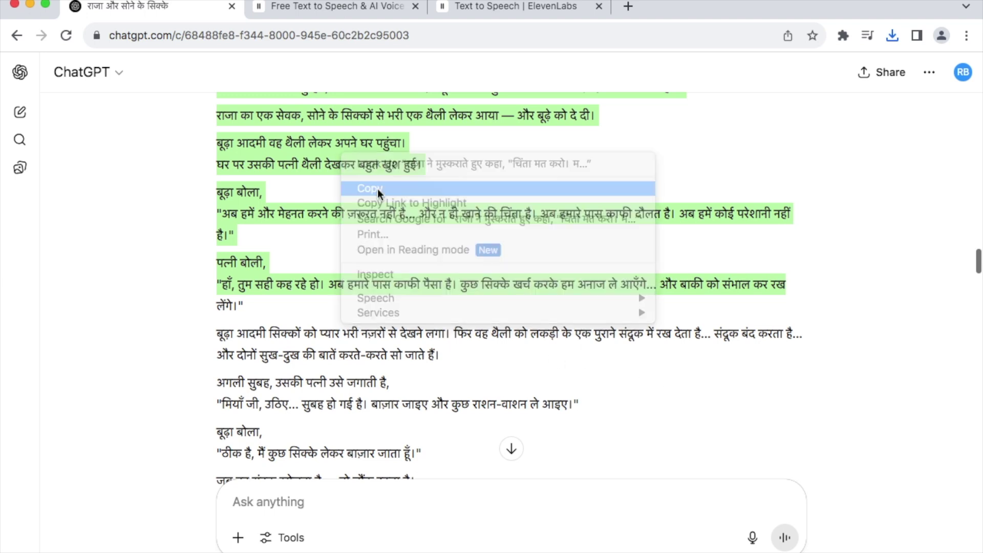
- In ElevenLabs Text to Speech, replace the existing story text with the copied passage
key(super+3)
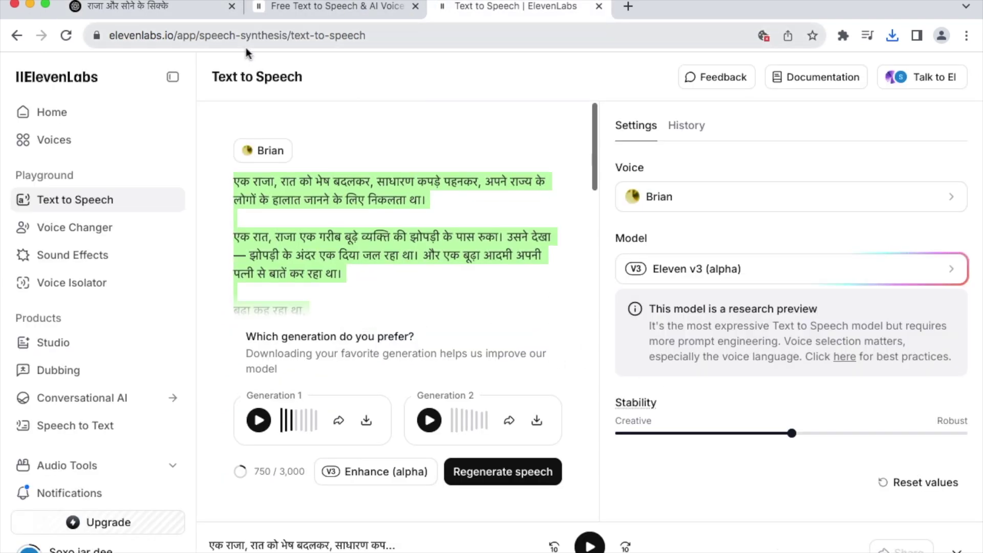
key(BackSpace)
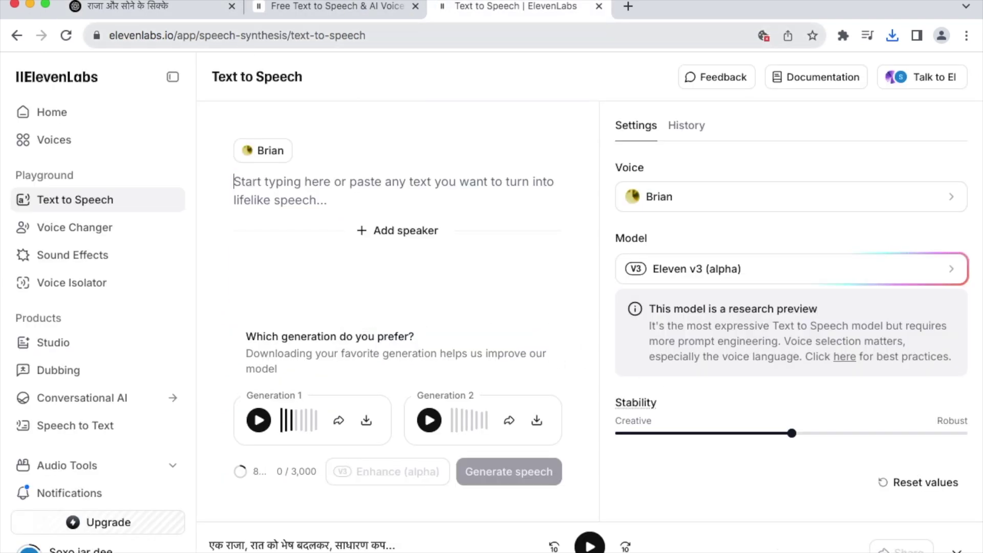
right_click(275, 184)
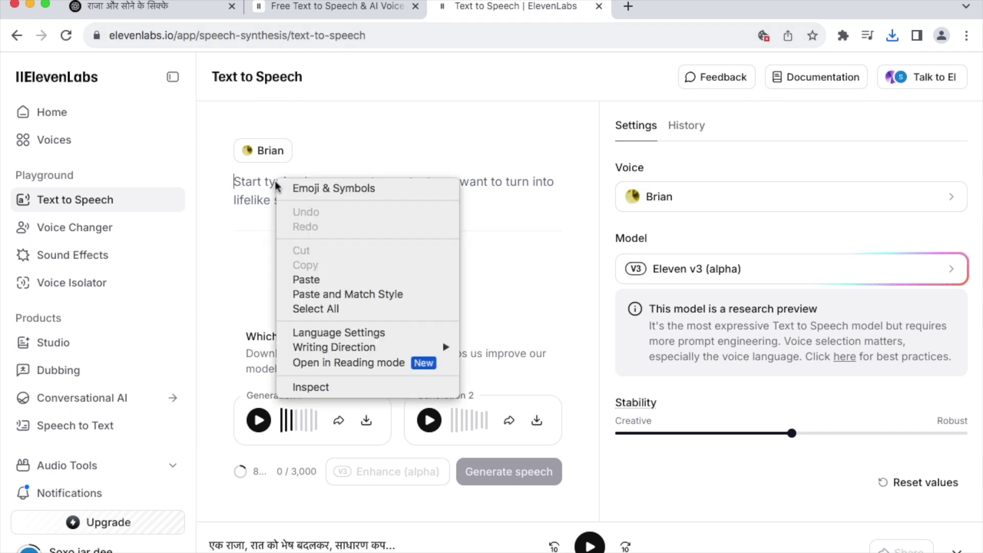
click(317, 280)
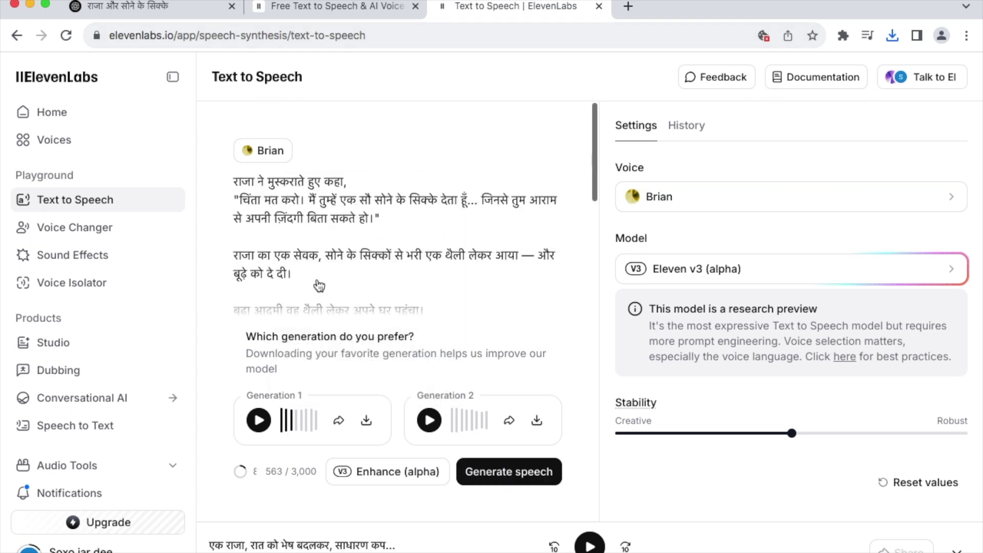
- Generate speech for the passage with the "Devi - Clear Hindi pronunciation" voice and download the audio
click(791, 196)
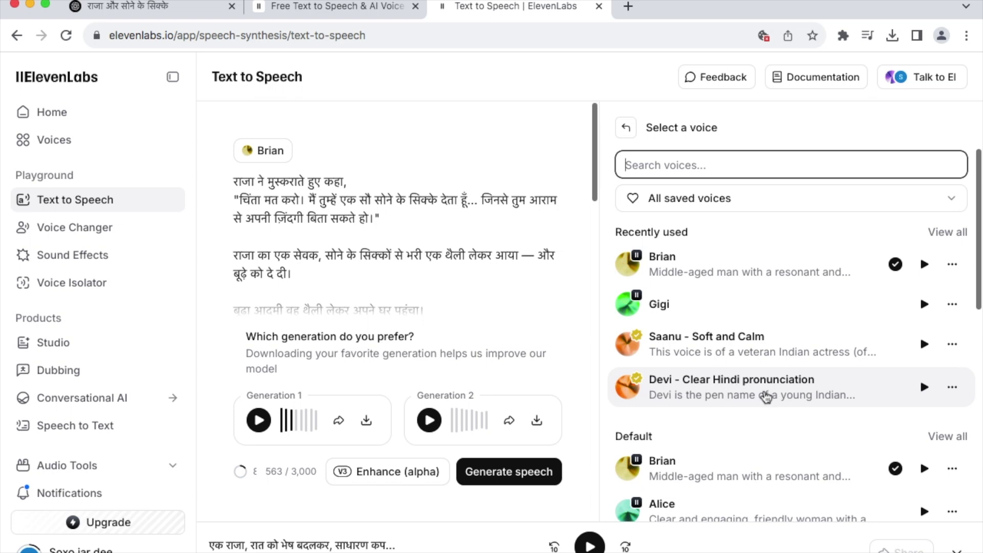
click(766, 393)
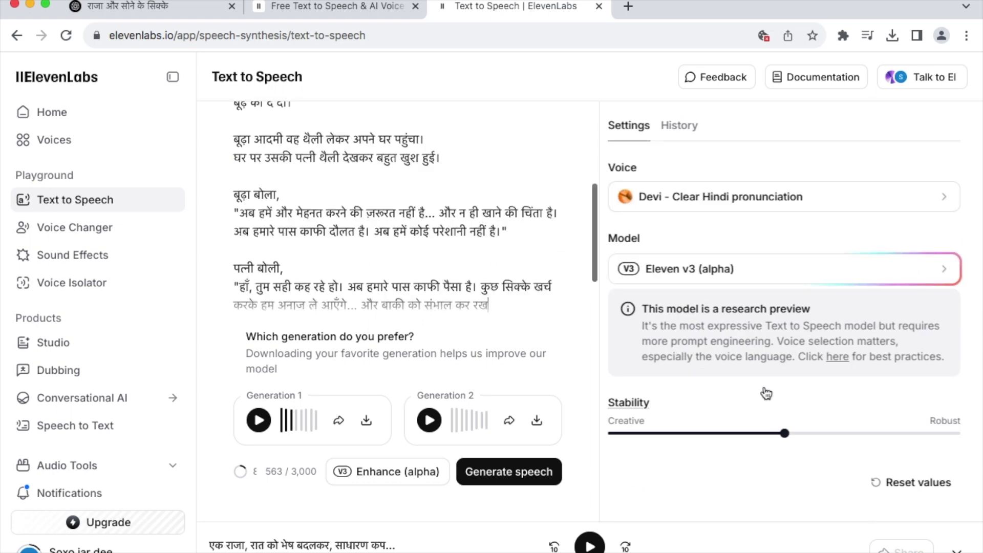
click(523, 473)
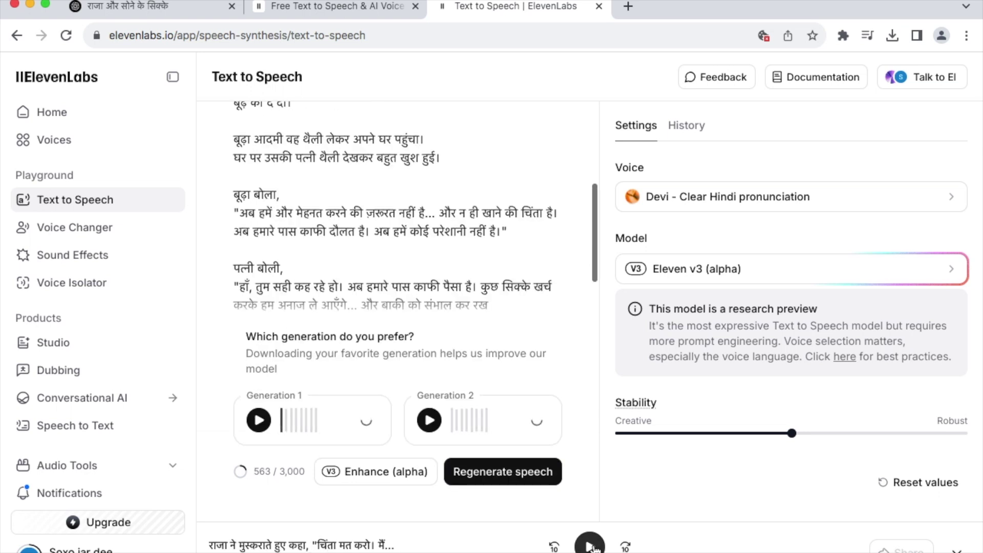
click(367, 422)
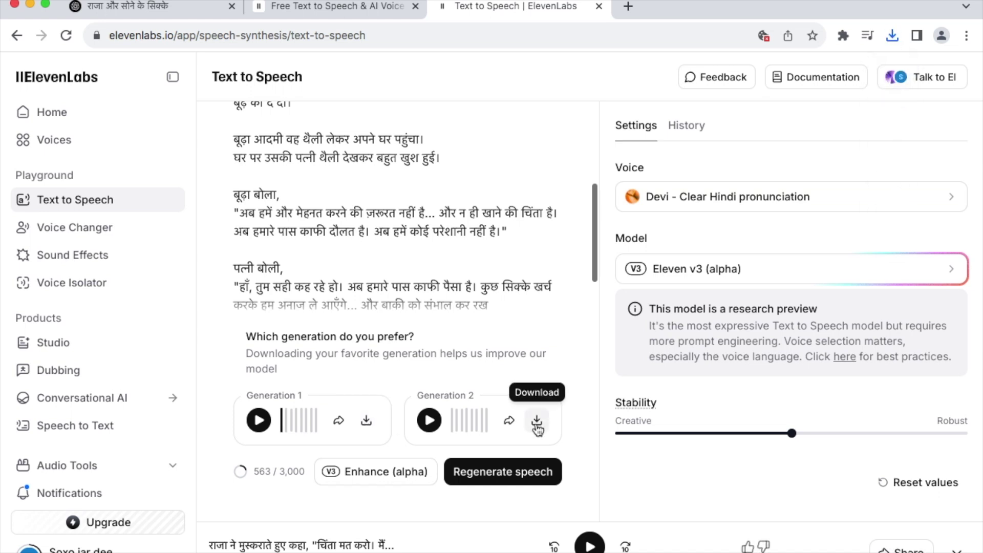
- In ChatGPT, copy the following Hindi passage about the missing coins and the old man's return to the king's court
click(148, 6)
scroll(211, 314, down, 10)
drag(660, 411, 496, 432)
right_click(407, 431)
click(436, 285)
- Replace the ElevenLabs Text to Speech text with the passage about the missing coins
click(509, 7)
key(ctrl+a)
key(BackSpace)
right_click(334, 180)
click(454, 281)
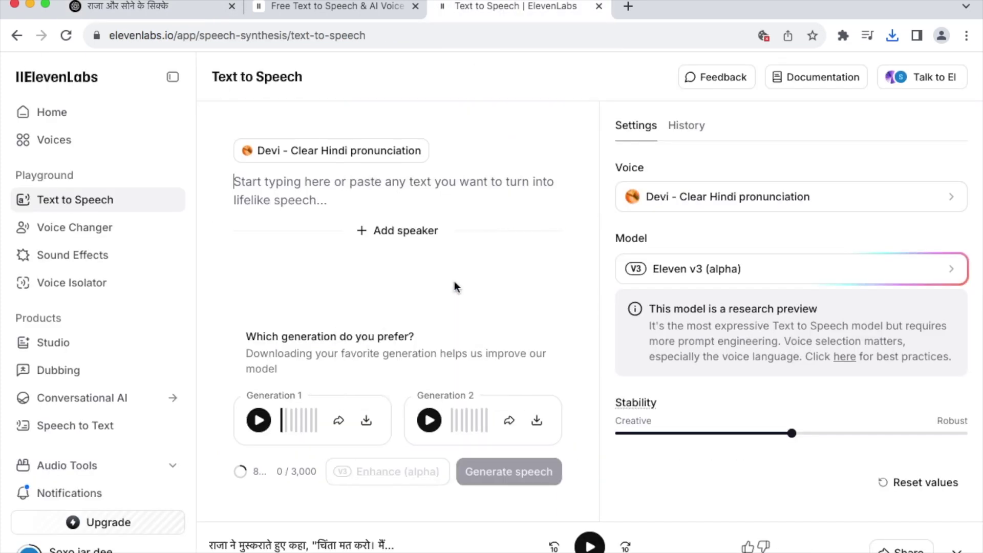
- Choose Gigi as the voice and generate the speech for the missing-coins passage
click(816, 197)
click(695, 347)
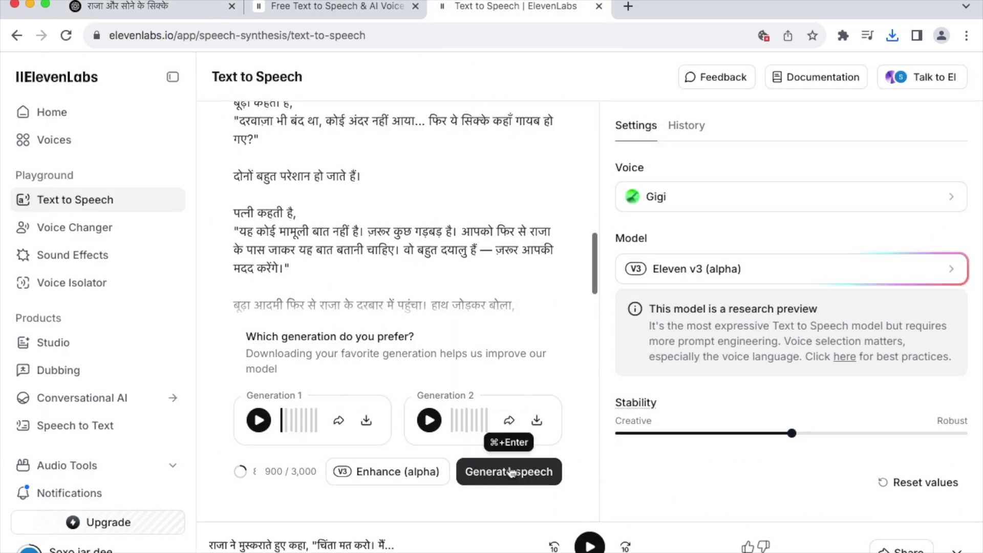
click(537, 472)
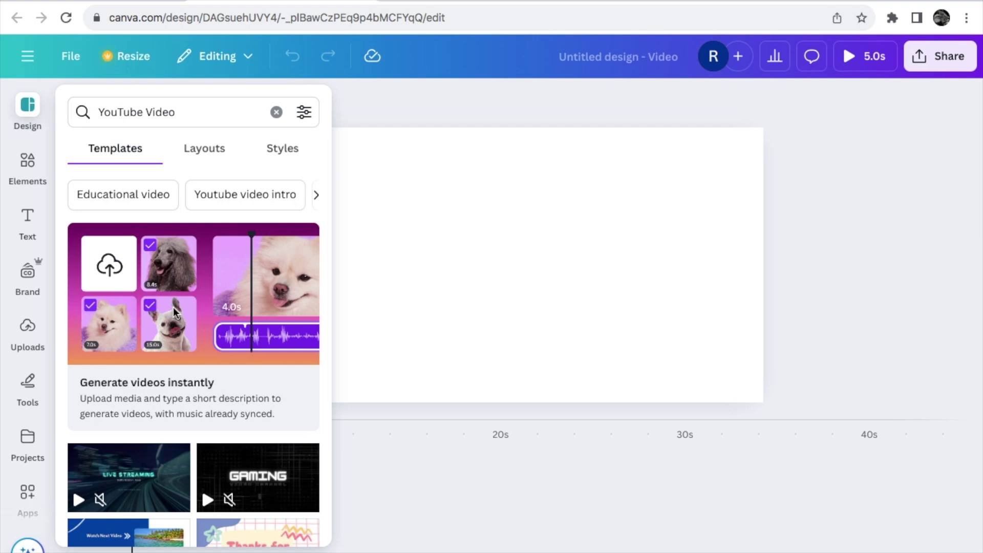
- In the Canva video design, upload all the PicLumen PNG scene images
click(28, 332)
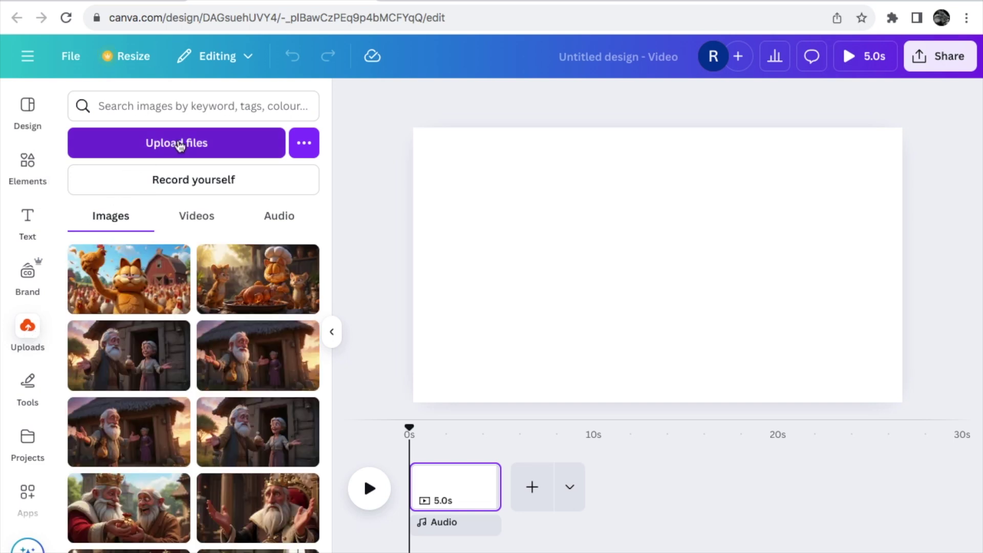
click(180, 144)
drag(318, 29, 749, 221)
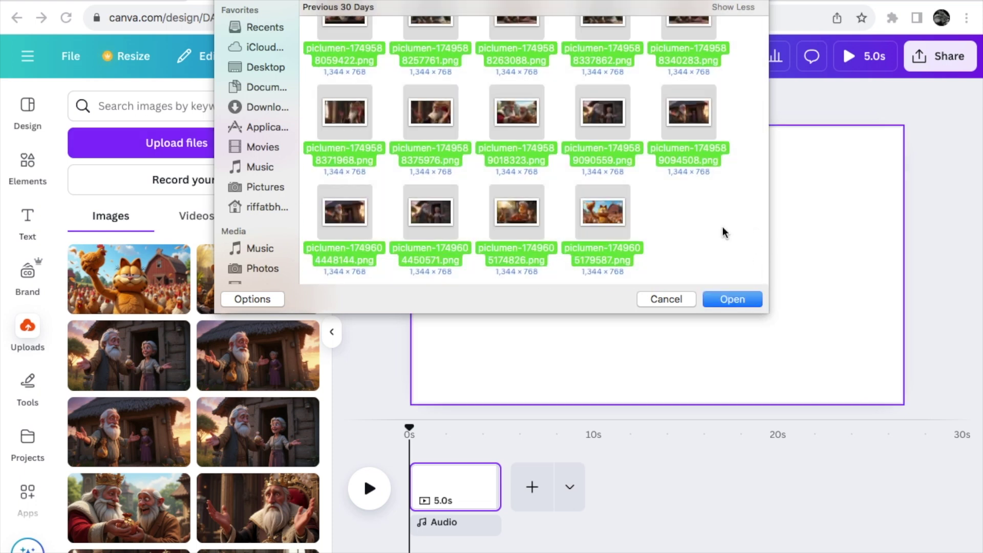
scroll(722, 231, up, 5)
click(731, 306)
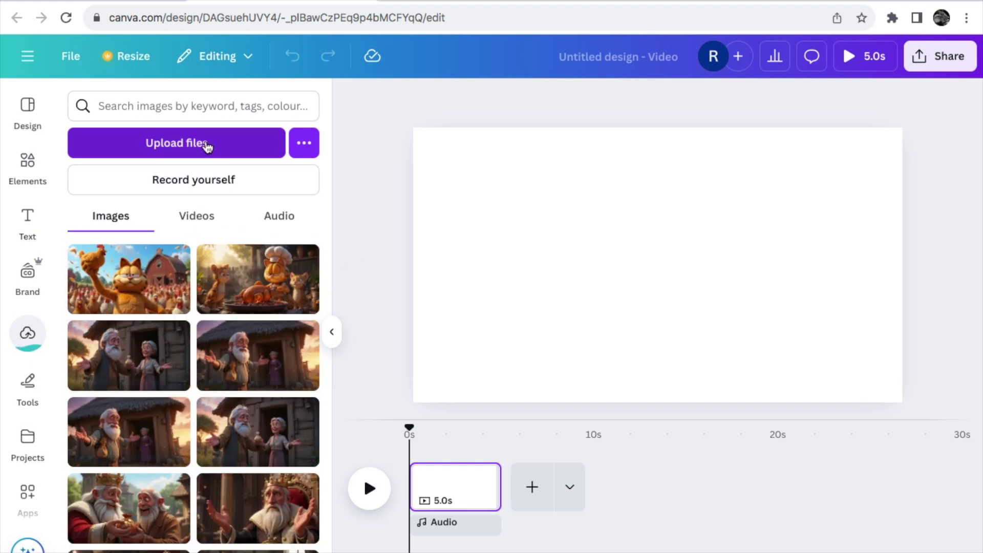
- Upload all the ElevenLabs text-to-speech MP3 files, including audio (5), to the Canva uploads
click(207, 147)
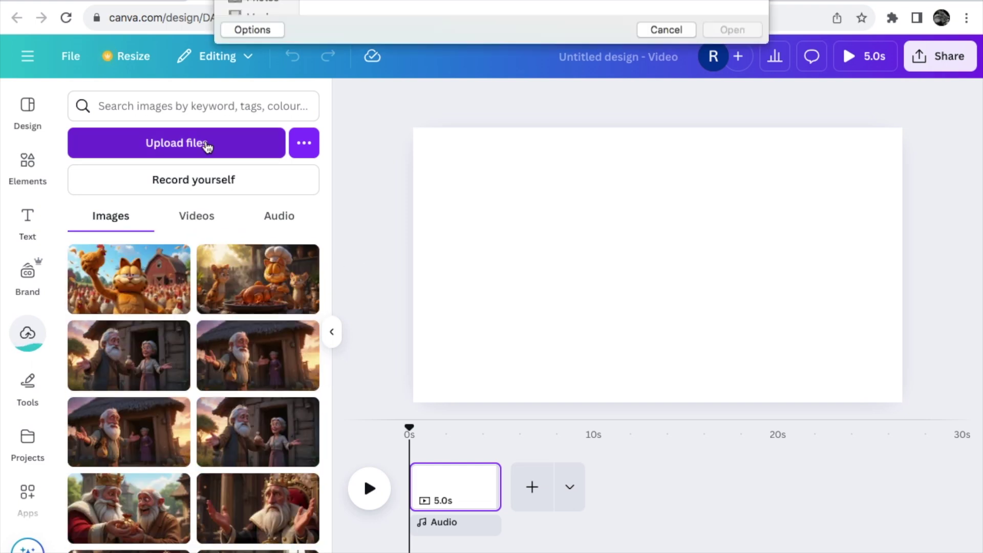
drag(394, 41, 724, 167)
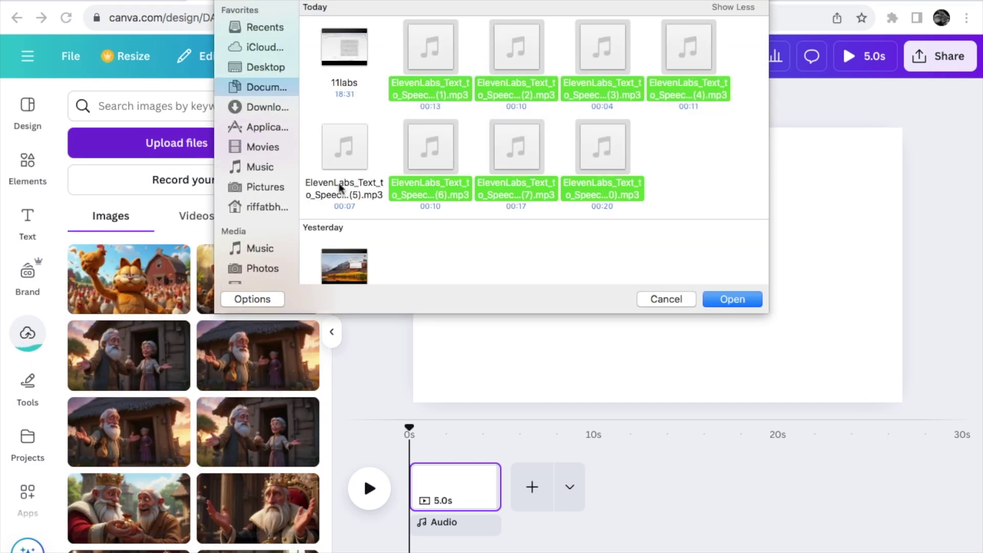
super+click(344, 146)
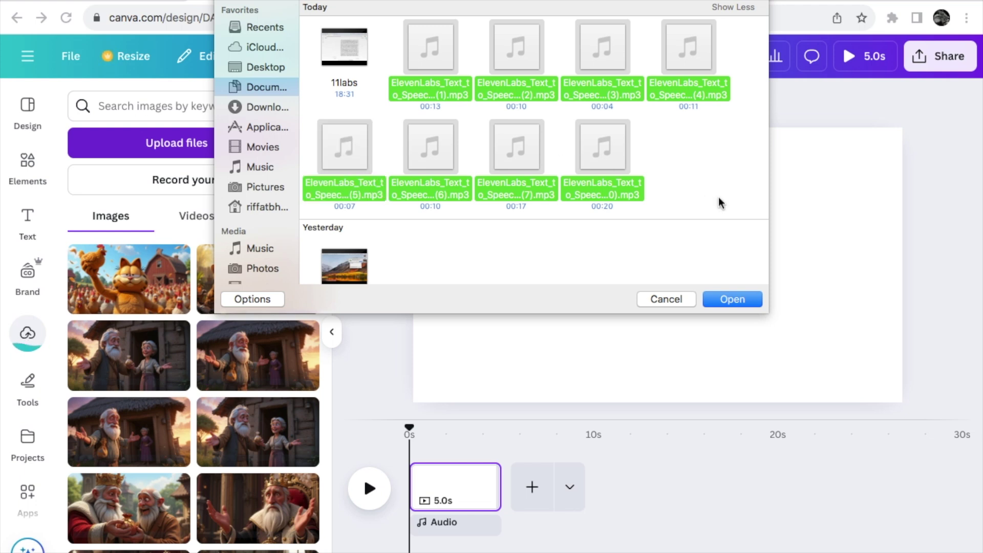
click(753, 299)
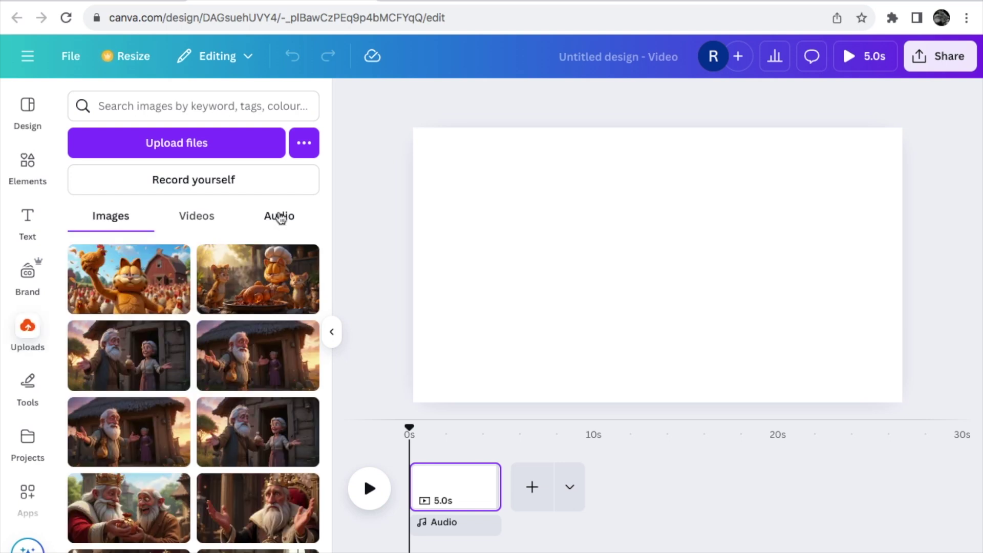
- Add the 0:20 ElevenLabs narration and place images of the king at night, the hut and the old couple over it
click(280, 216)
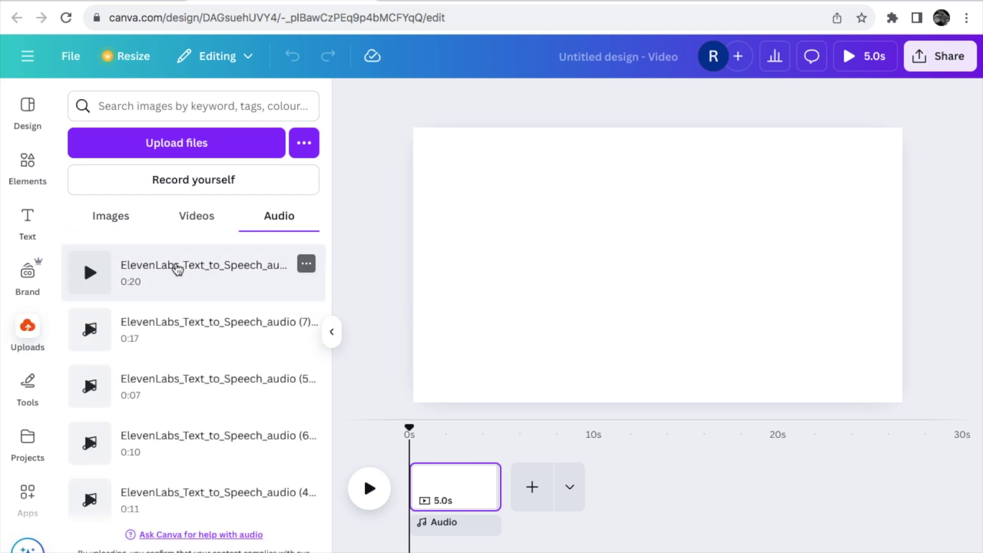
click(178, 269)
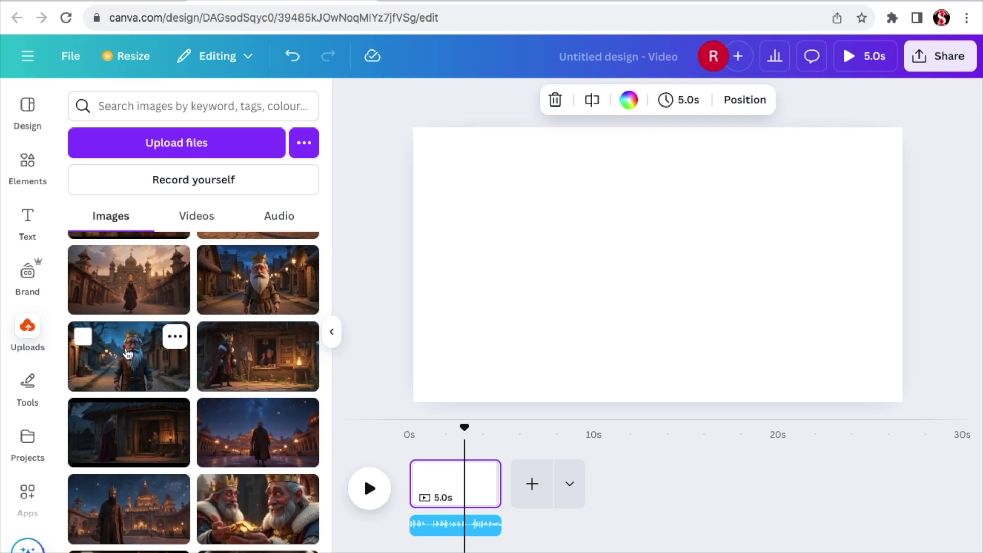
drag(128, 354, 444, 487)
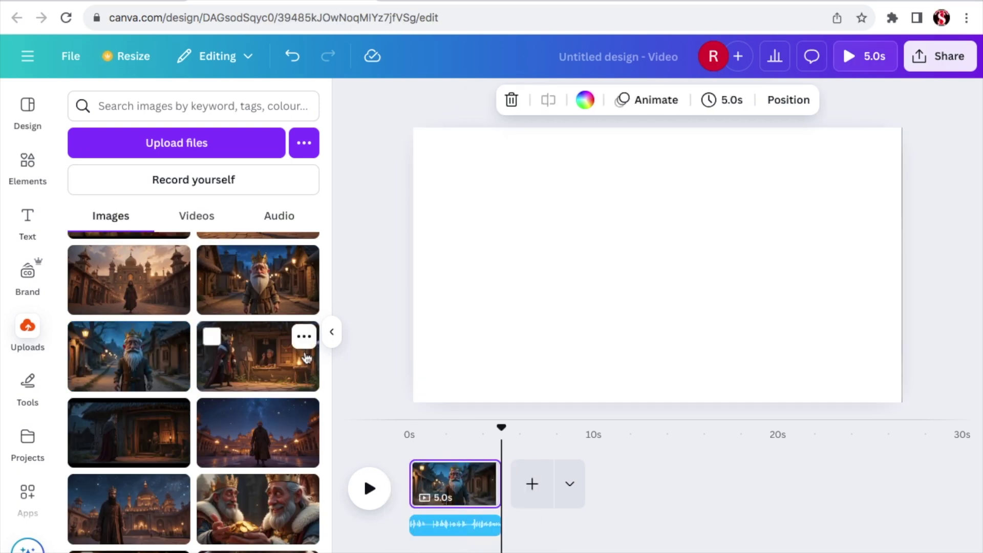
drag(269, 366, 537, 494)
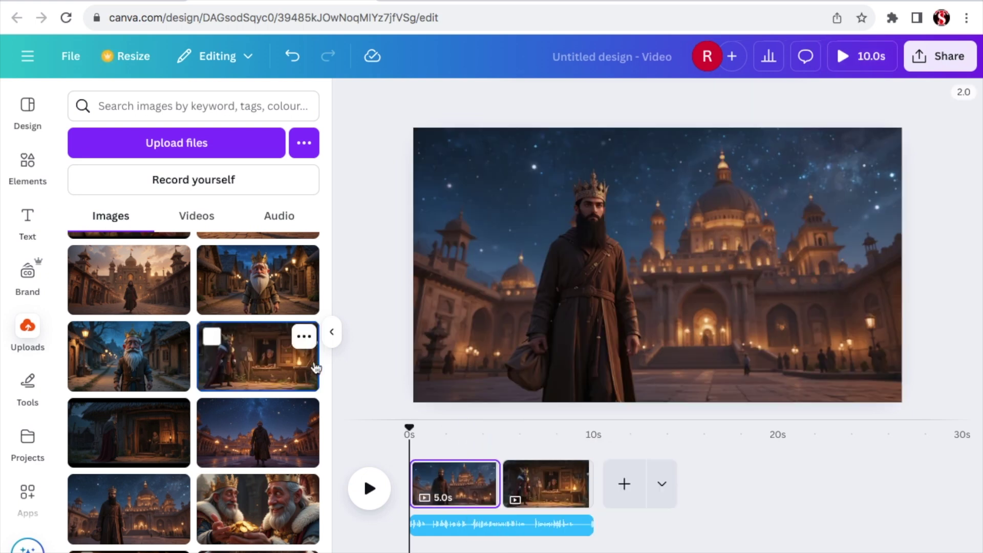
drag(623, 493, 640, 484)
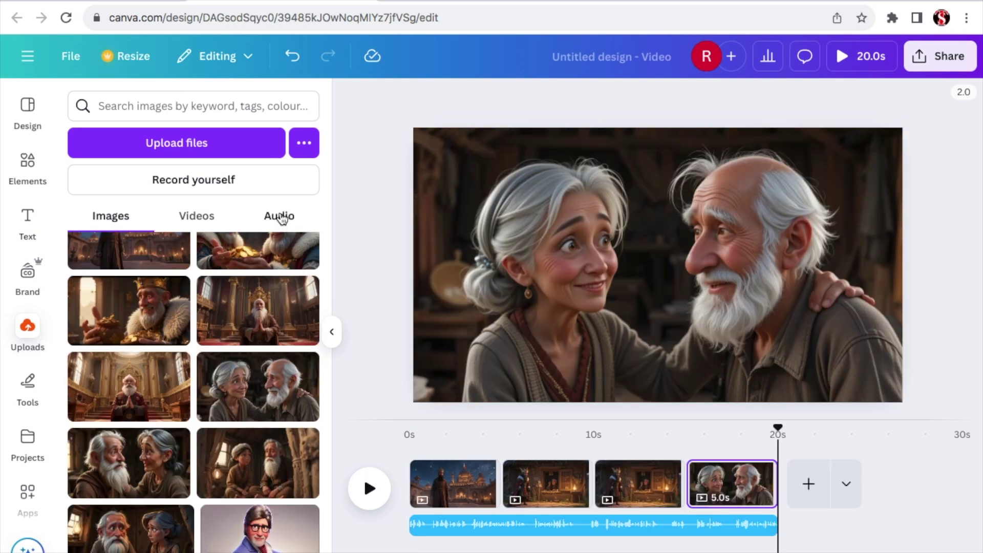
- Add the 0:11 ElevenLabs narration, audio (4), to the video timeline
click(281, 217)
scroll(225, 340, down, 5)
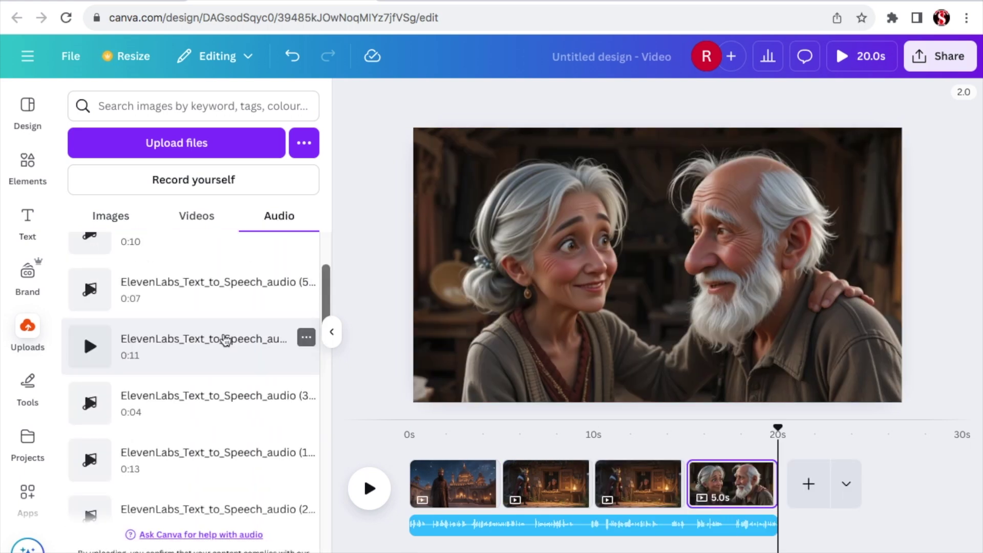
click(225, 341)
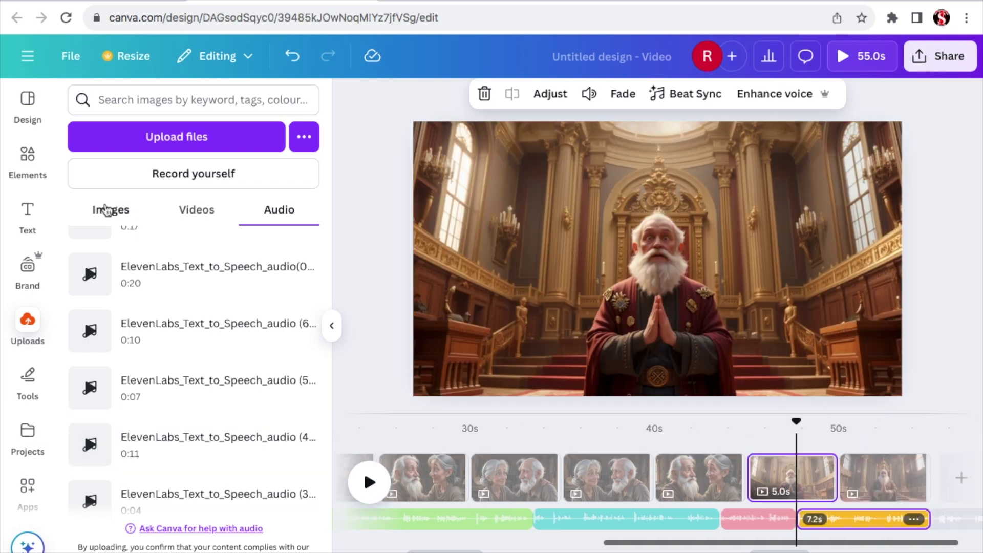
- Add the image of the king handing over the coin pouch as the last page, and add the 0:17 ElevenLabs narration
click(105, 208)
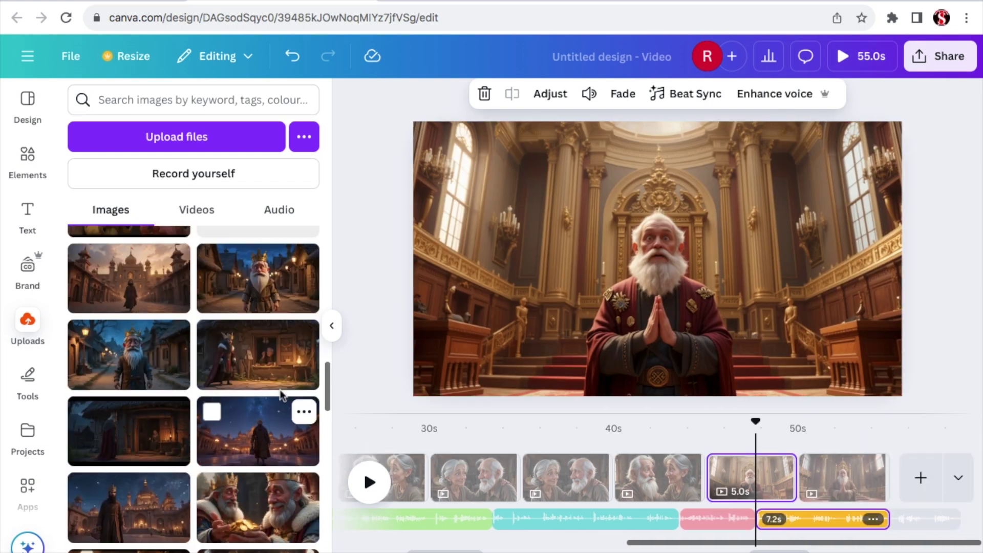
drag(258, 507, 927, 472)
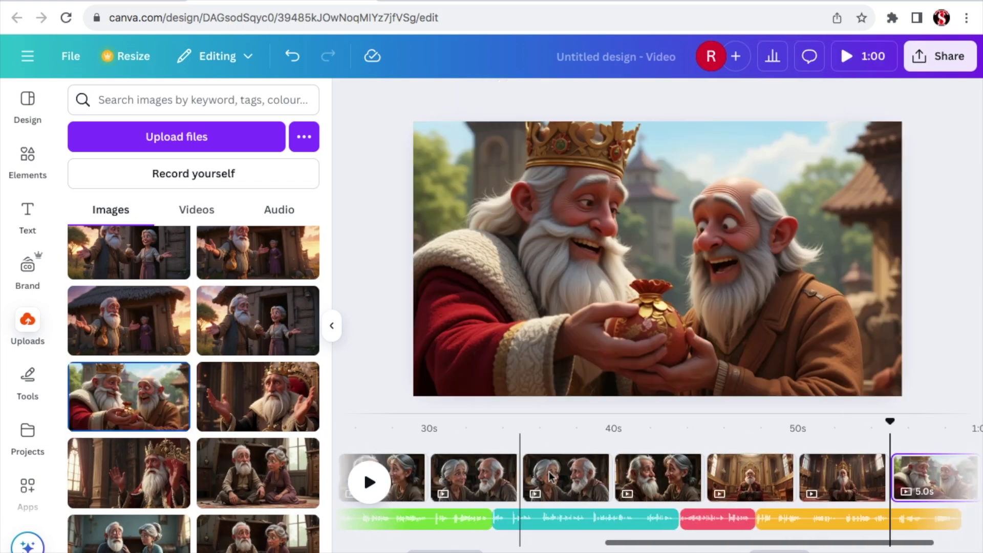
click(279, 210)
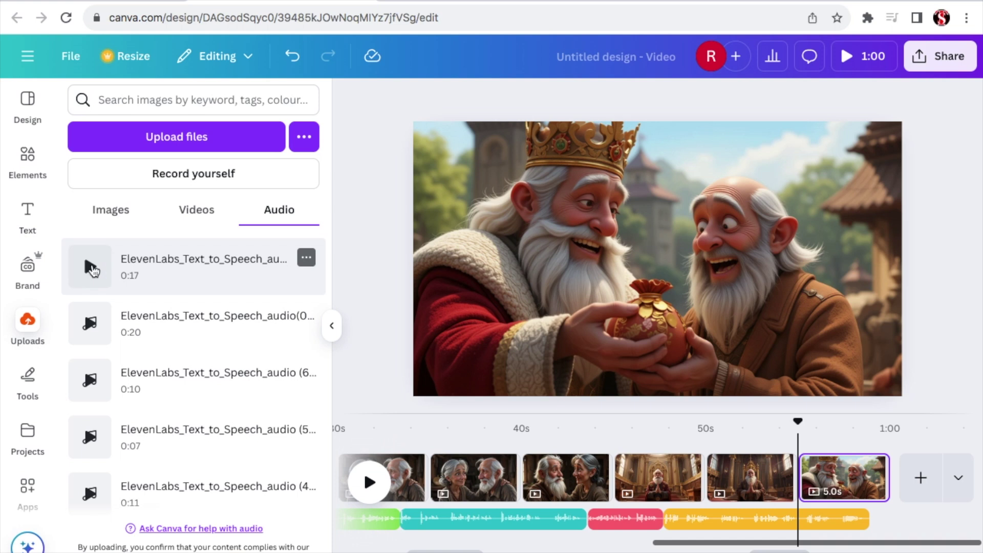
click(92, 270)
- Add the king's night scenes and the old couple with the gold pouch as pages over the 0:17 narration
click(111, 210)
scroll(244, 395, down, 5)
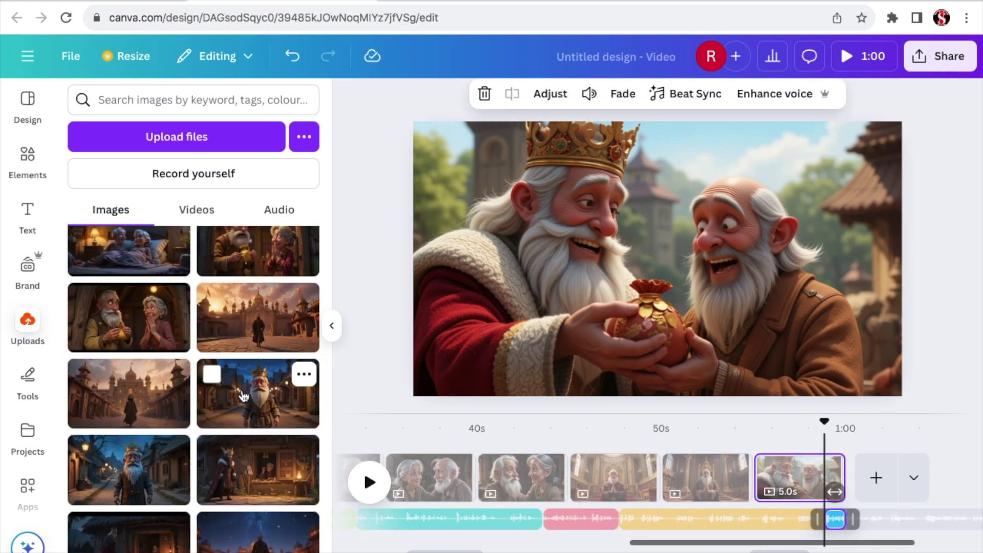
click(244, 395)
scroll(194, 396, down, 4)
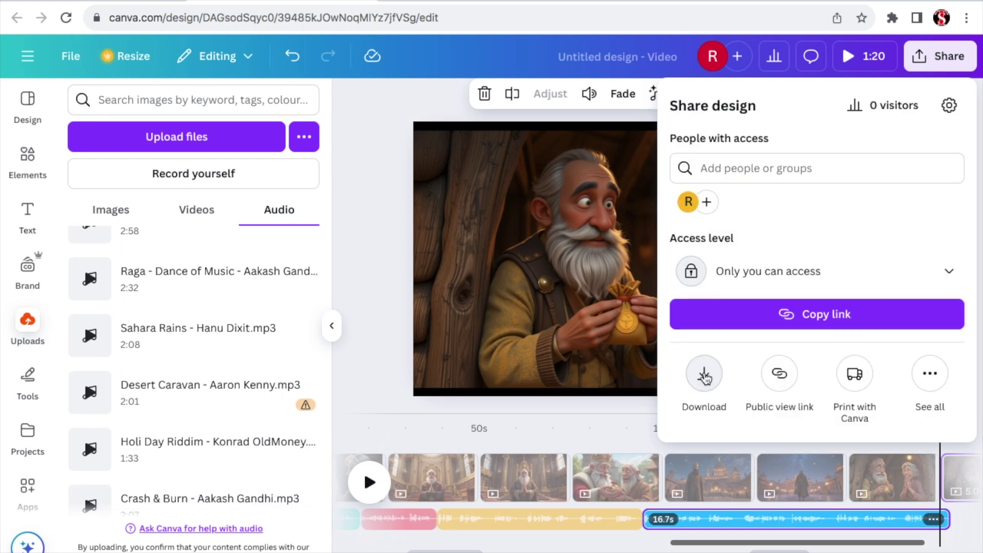
- Download pages 1–16 of the design as an MP4 video in 1080p (HD)
click(705, 375)
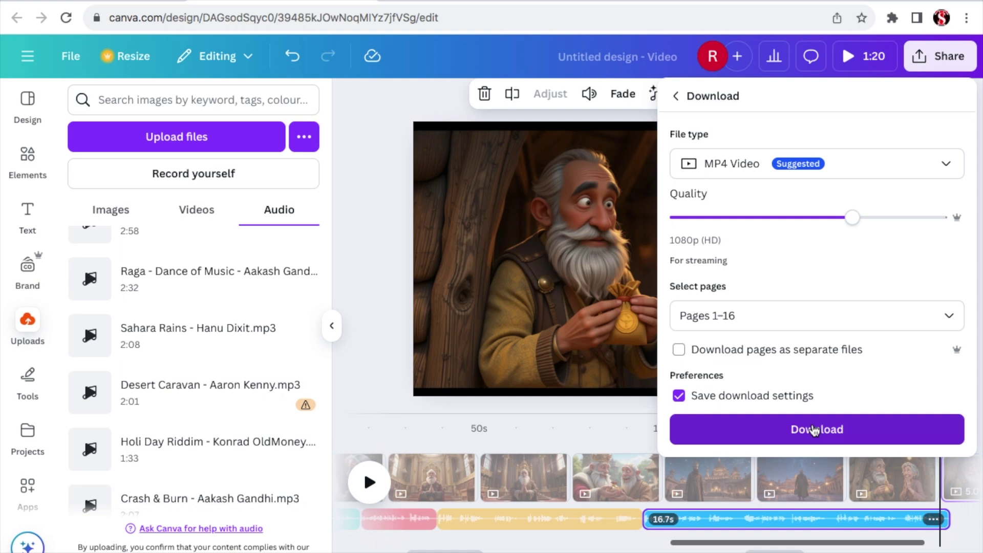
click(815, 430)
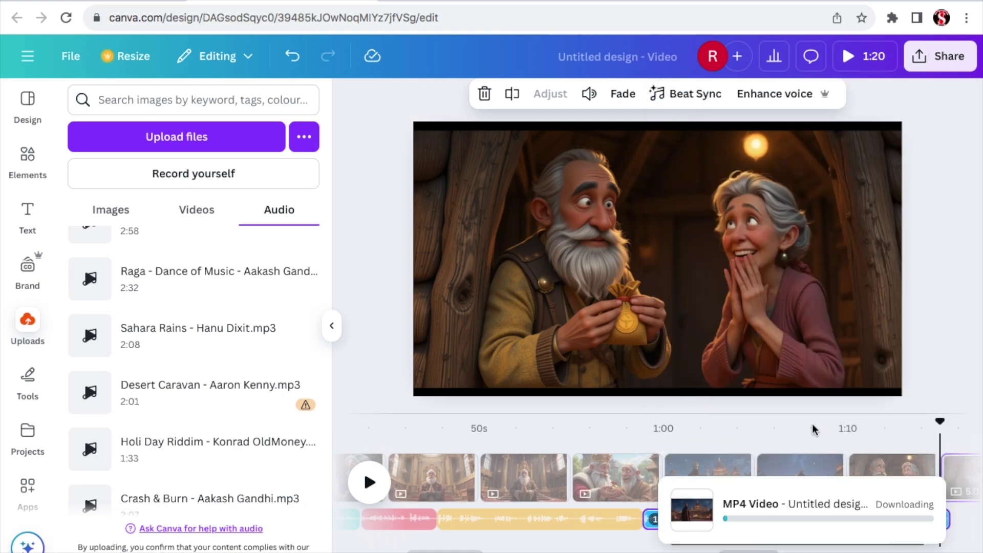